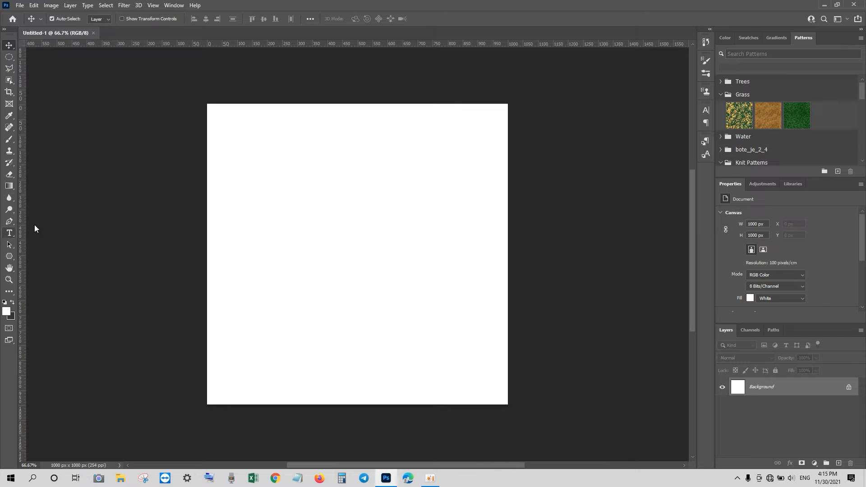
Add a text layer on the canvas containing the letter M in place of the placeholder text
click(271, 263)
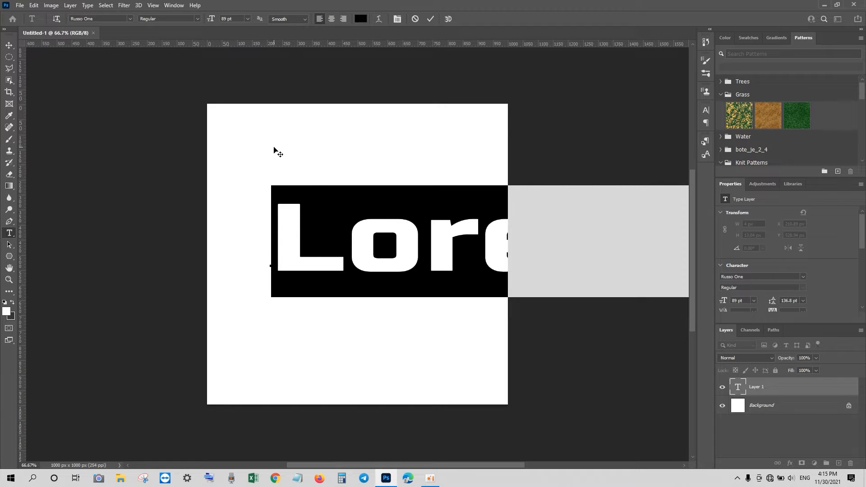
key(BackSpace)
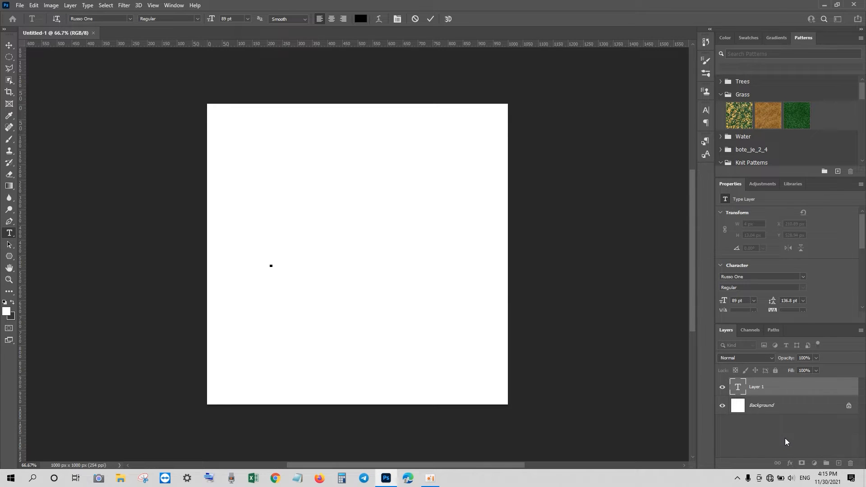
text(M)
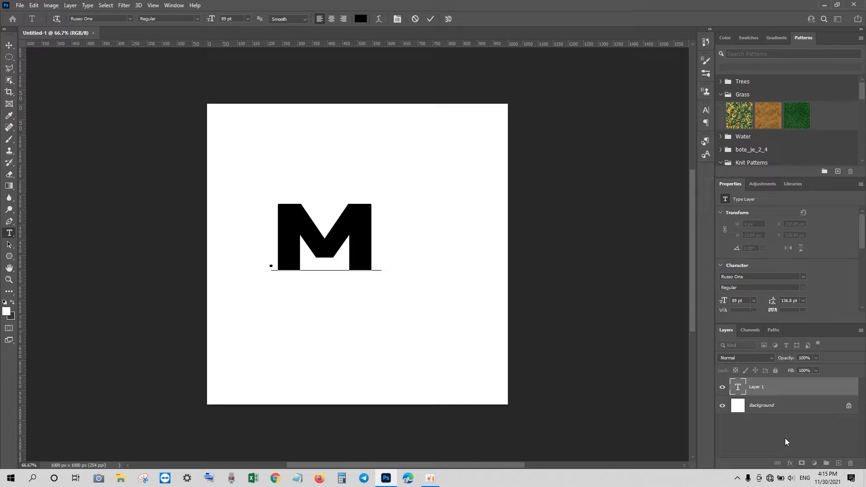
Format the letter M in Haettenschweiler at 214 pt and move it to about the middle of the canvas
key(ctrl+a)
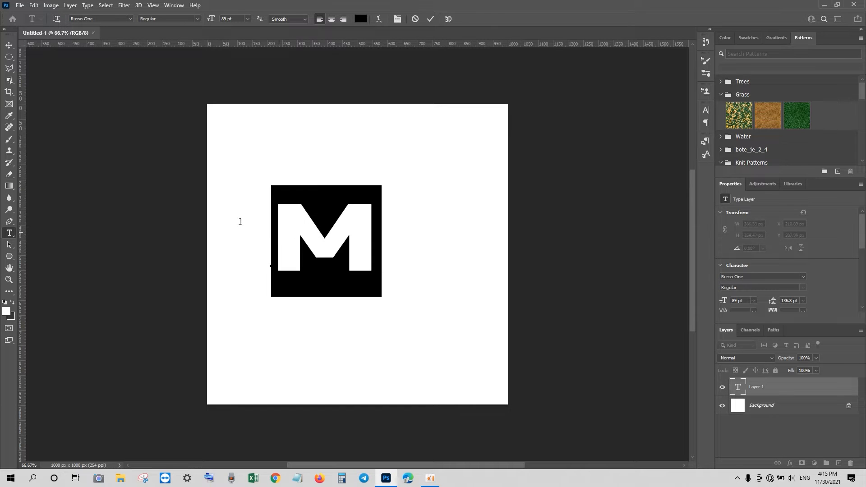
click(128, 19)
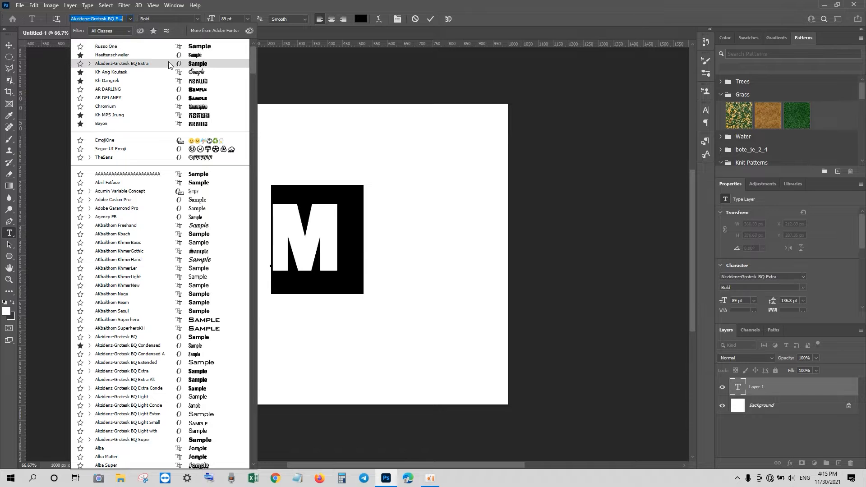
click(159, 55)
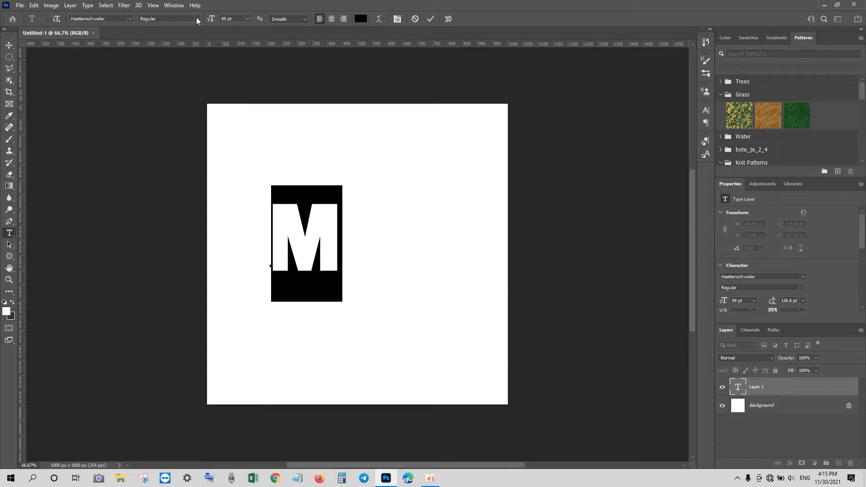
drag(212, 20, 267, 21)
click(9, 45)
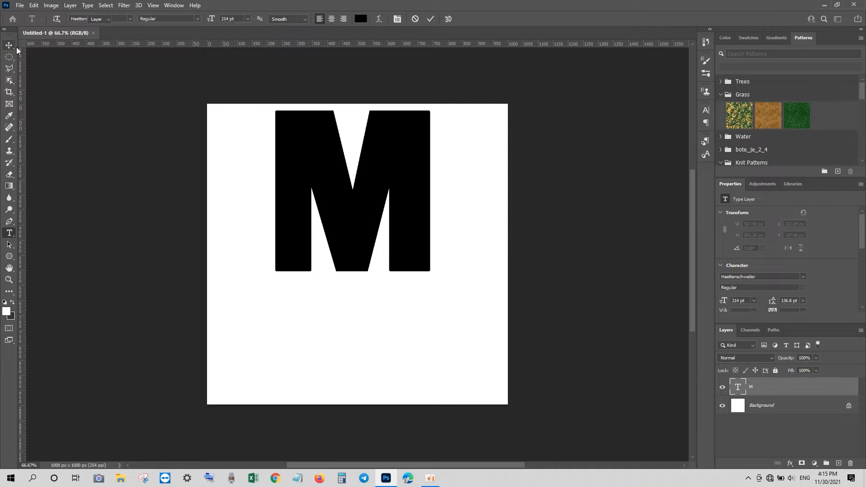
drag(337, 188, 345, 253)
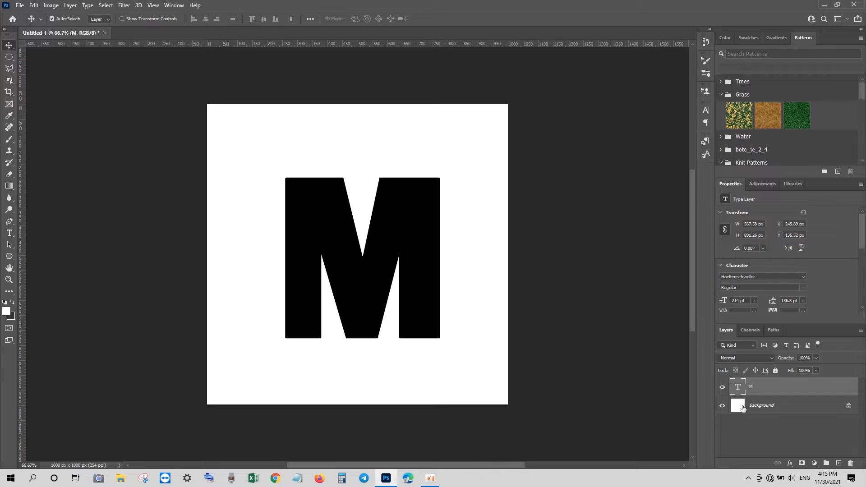
Add a layer beneath the M and draw a closed triangular Pen path covering the lower-right half of the canvas
click(819, 411)
click(839, 464)
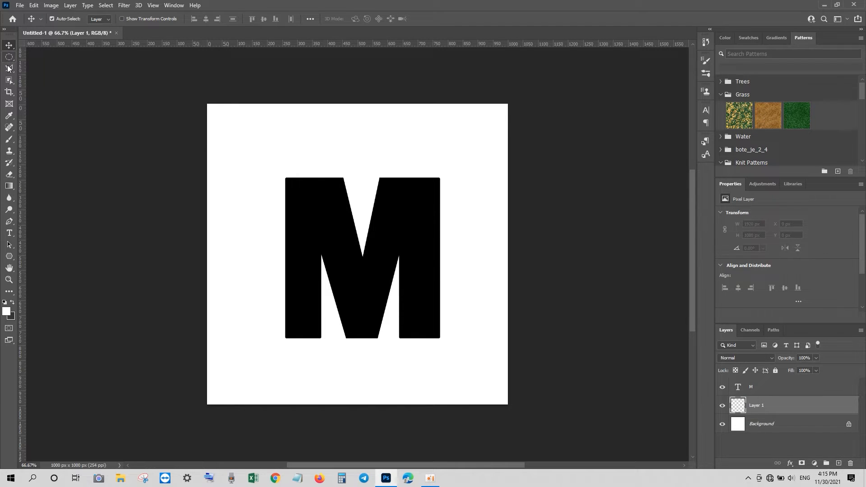
click(9, 221)
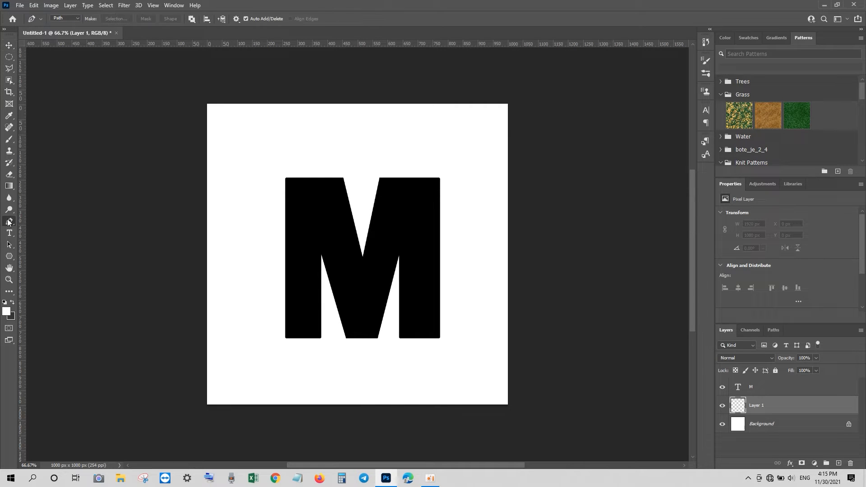
click(208, 404)
click(507, 103)
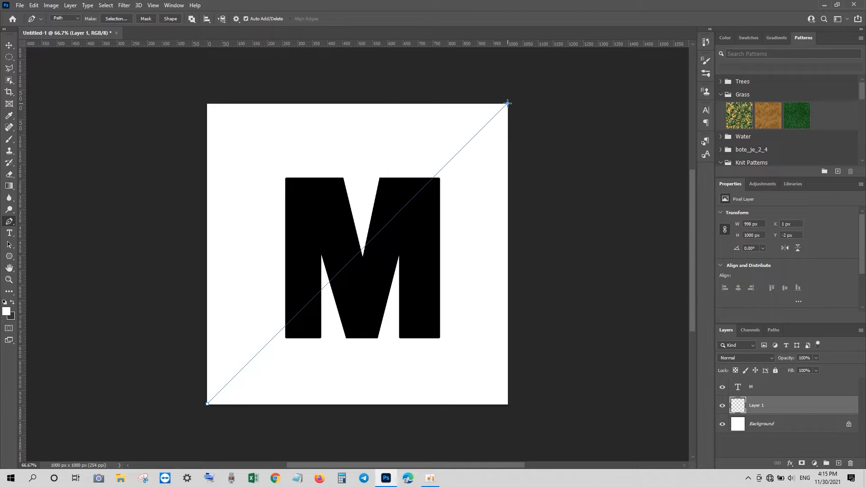
click(507, 403)
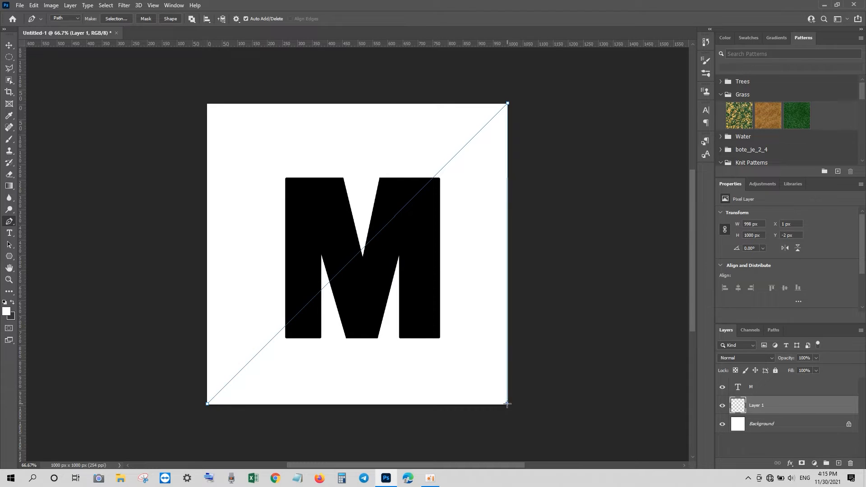
click(207, 403)
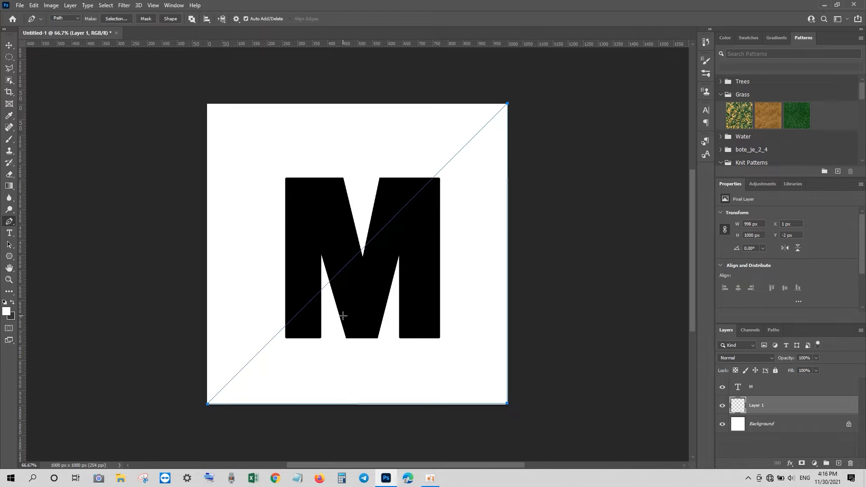
Fill the layer beneath the M with the dark gray background color, and fill the path's triangle the same way on another new layer
key(ctrl+BackSpace)
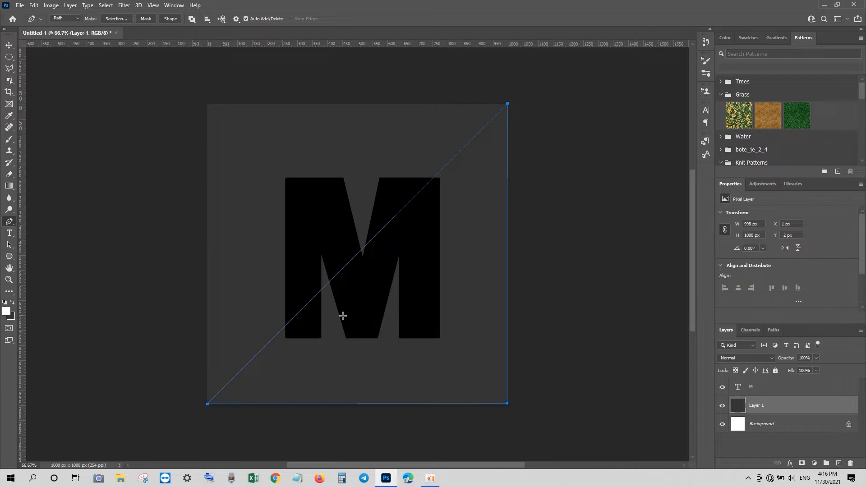
click(838, 463)
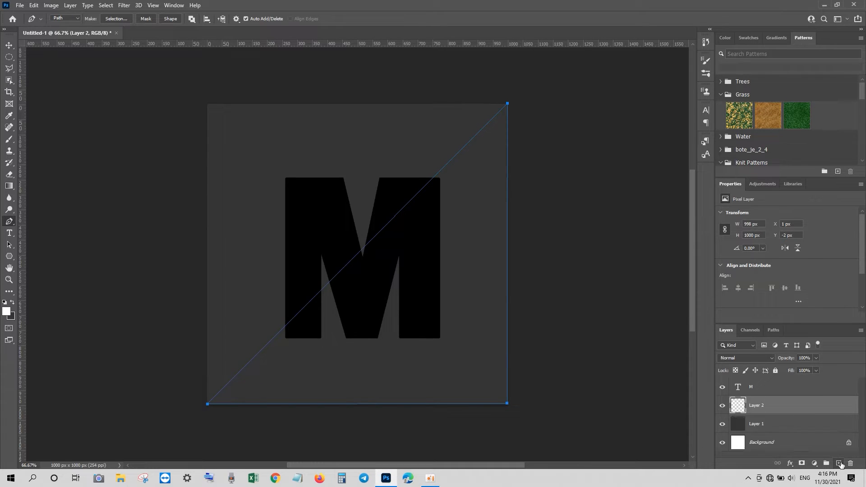
key(ctrl+Return)
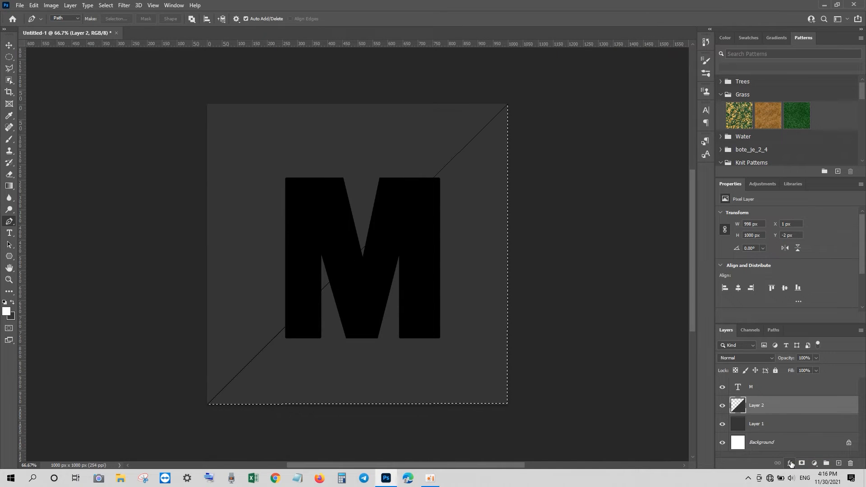
Apply a Gradient Overlay to the triangle layer using the Black, White preset from the Basics gradients
click(790, 463)
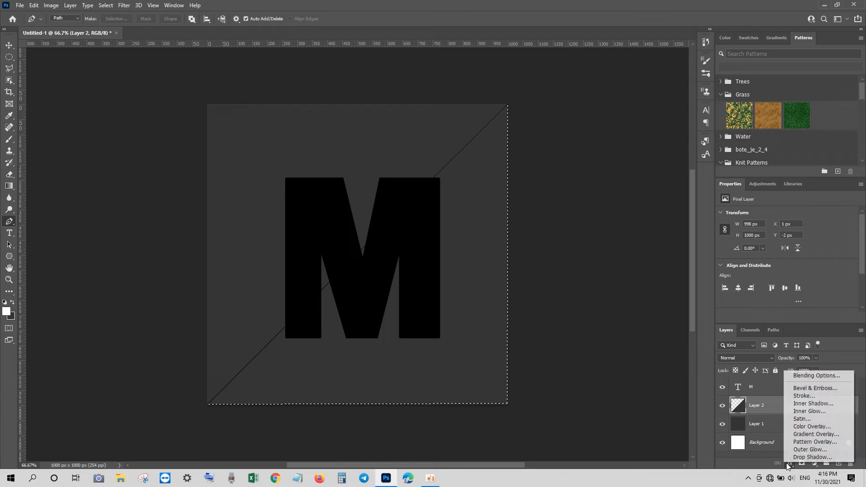
click(808, 433)
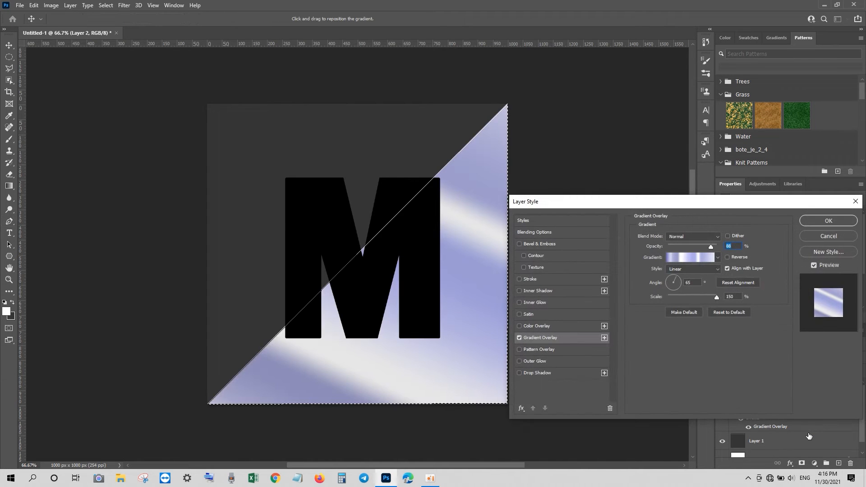
click(688, 259)
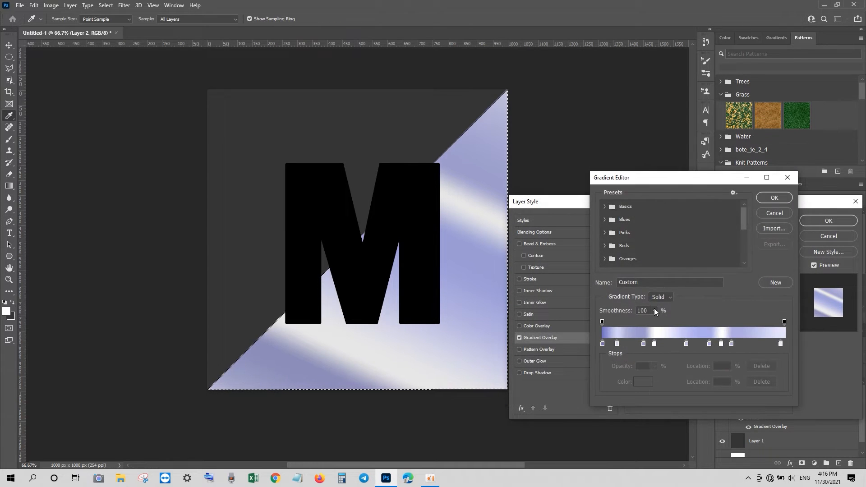
scroll(667, 251, down, 2)
scroll(667, 252, down, 3)
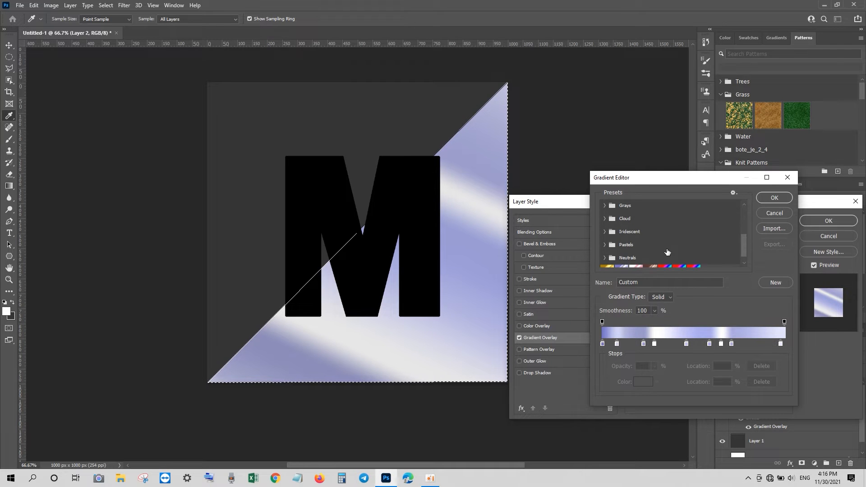
click(606, 260)
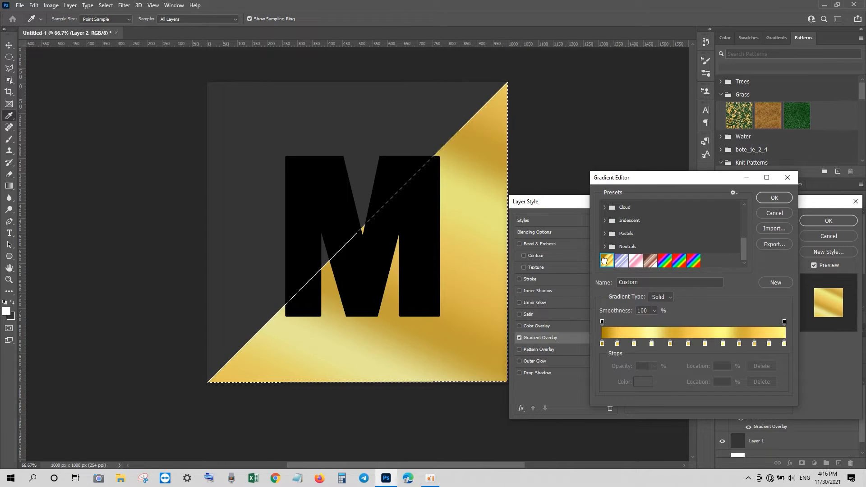
click(635, 259)
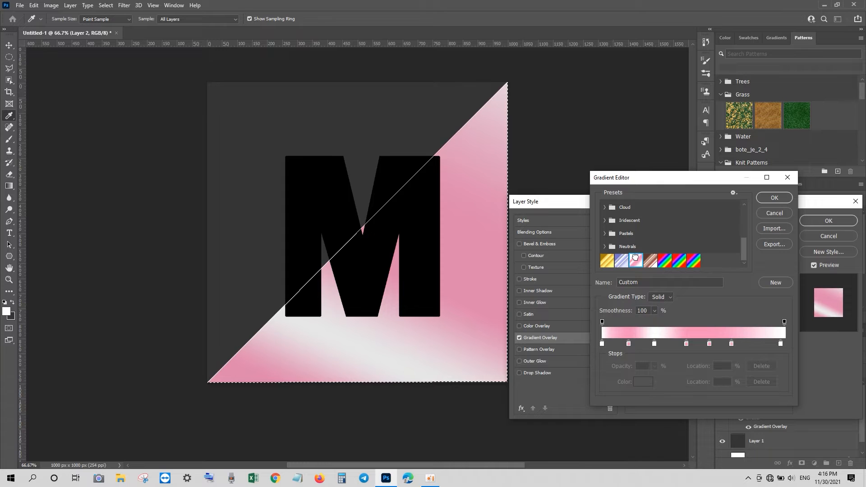
scroll(655, 231, up, 5)
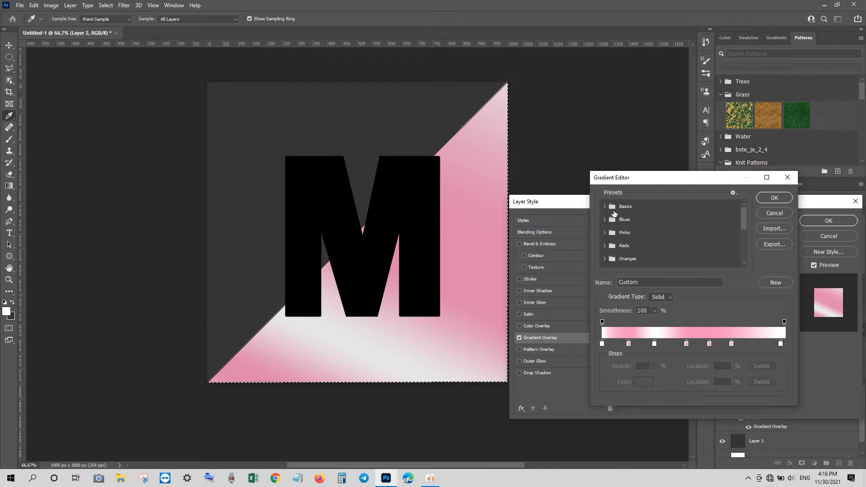
click(604, 206)
click(643, 220)
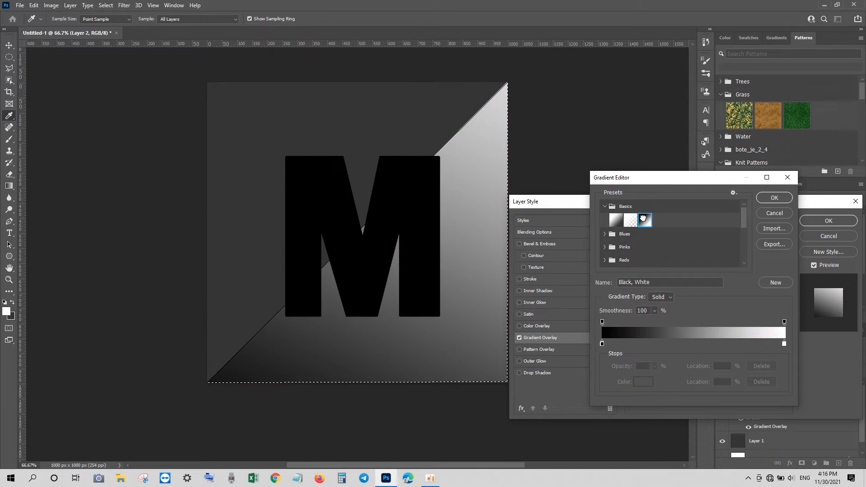
click(764, 198)
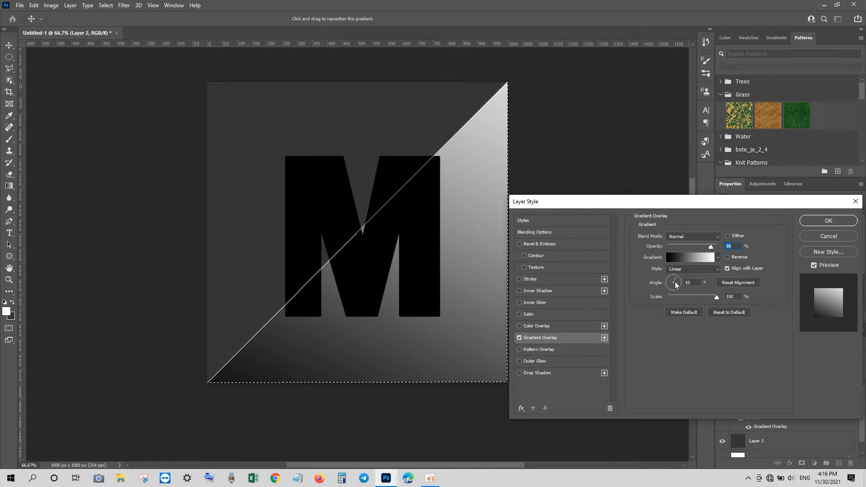
Set the triangle's gradient overlay angle to 70°, apply the layer style and deselect the triangle
drag(680, 282, 679, 290)
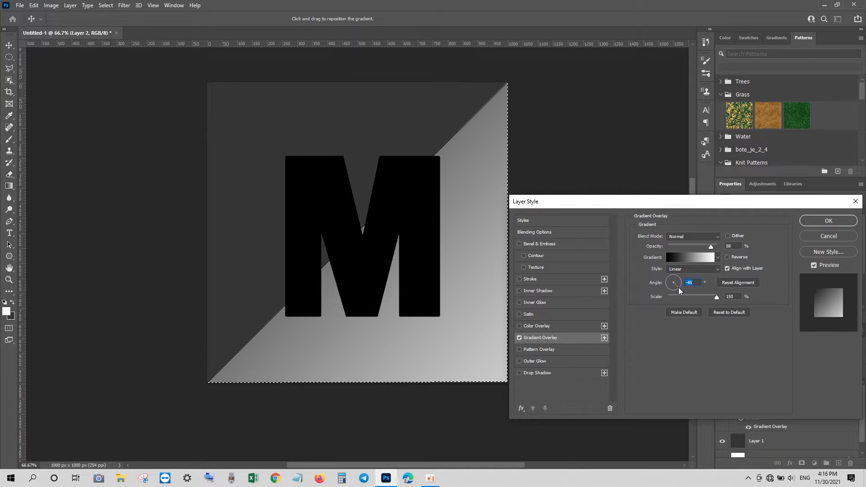
click(675, 275)
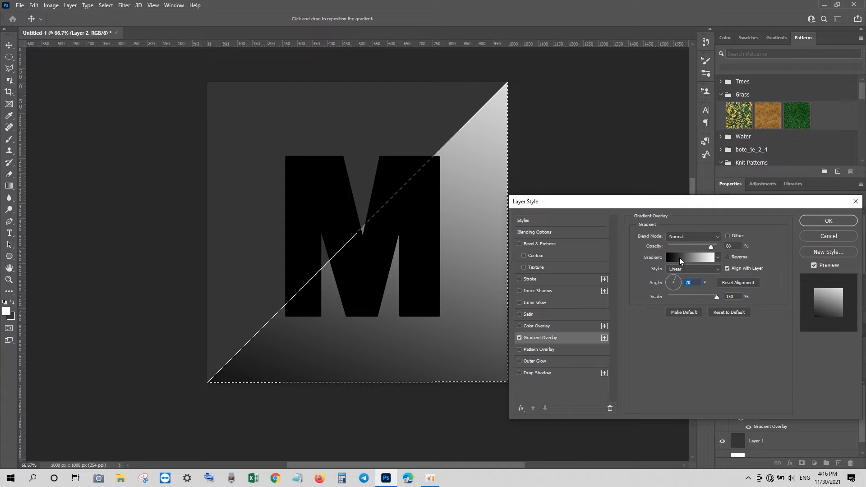
click(809, 220)
key(ctrl+d)
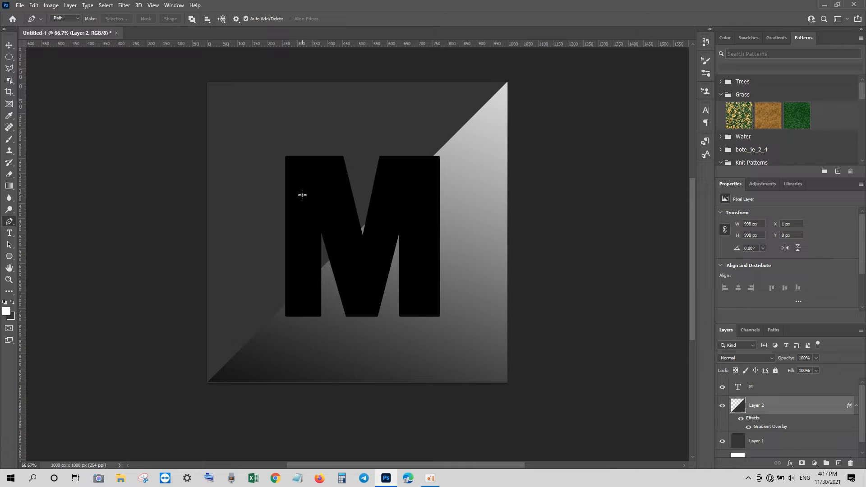
Apply a black-to-white Gradient Overlay at 60% opacity to Layer 1, the full-canvas fill
click(9, 46)
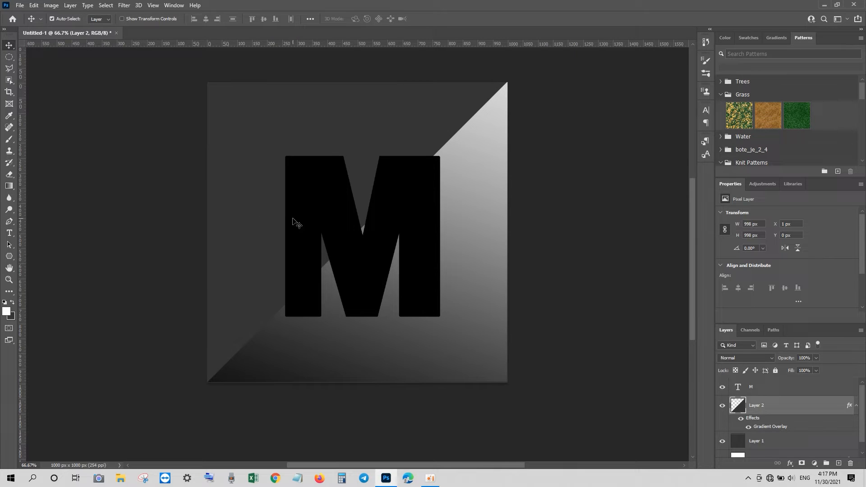
click(257, 174)
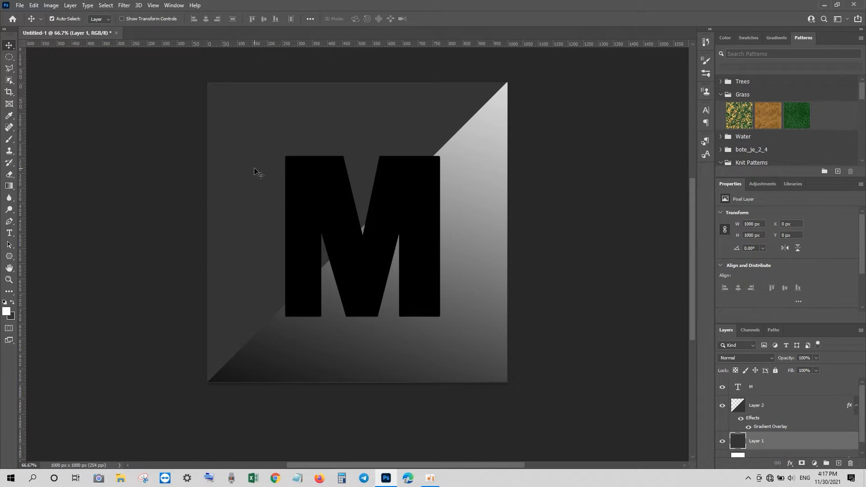
click(789, 463)
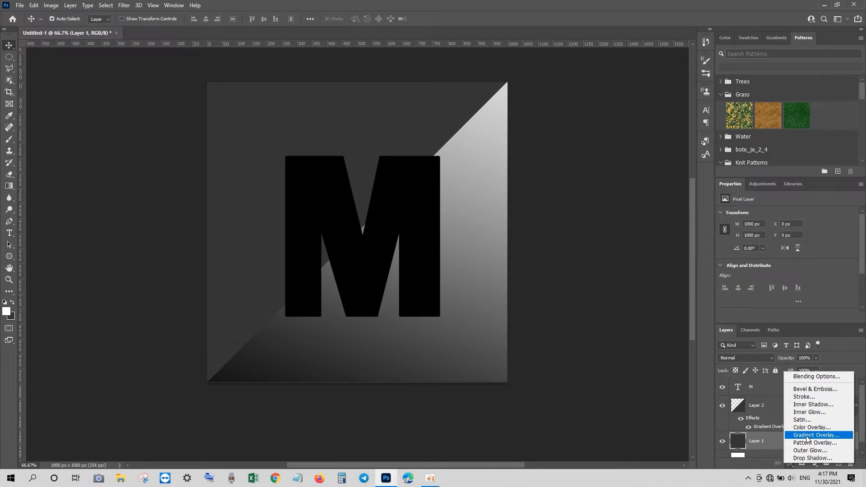
click(806, 435)
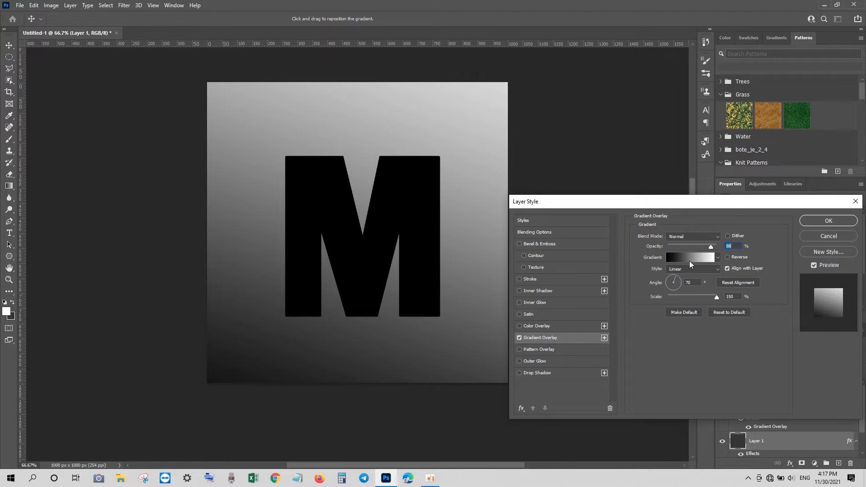
drag(710, 247, 697, 244)
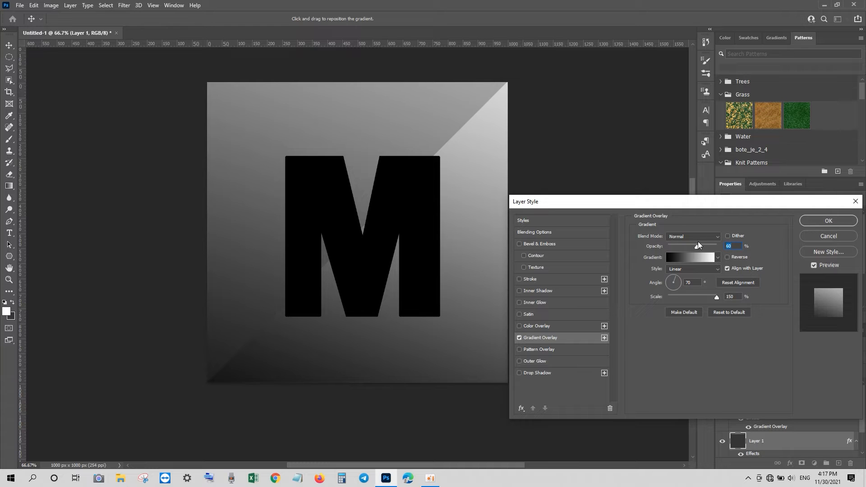
click(822, 221)
Apply a Gradient Overlay to the M text layer using the striped gold gradient preset
click(413, 204)
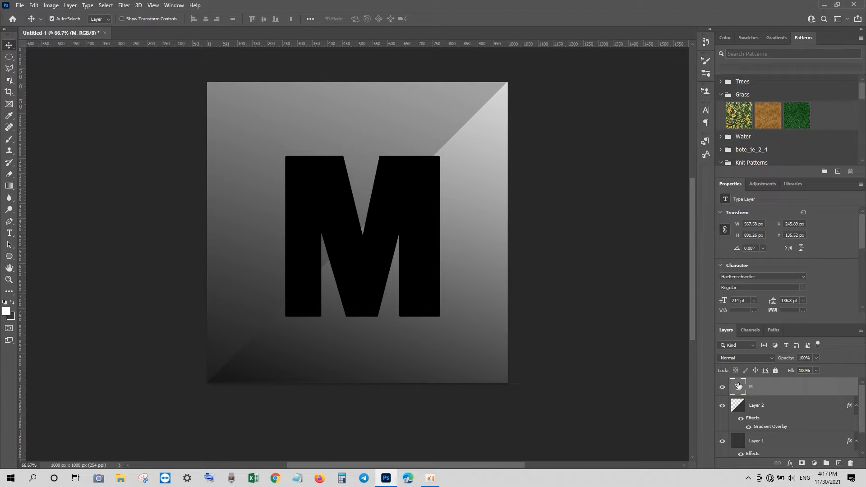
click(790, 463)
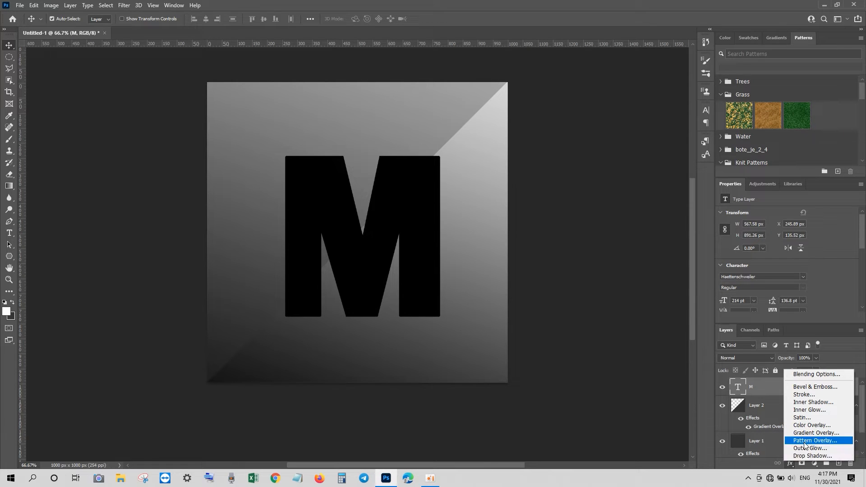
click(805, 432)
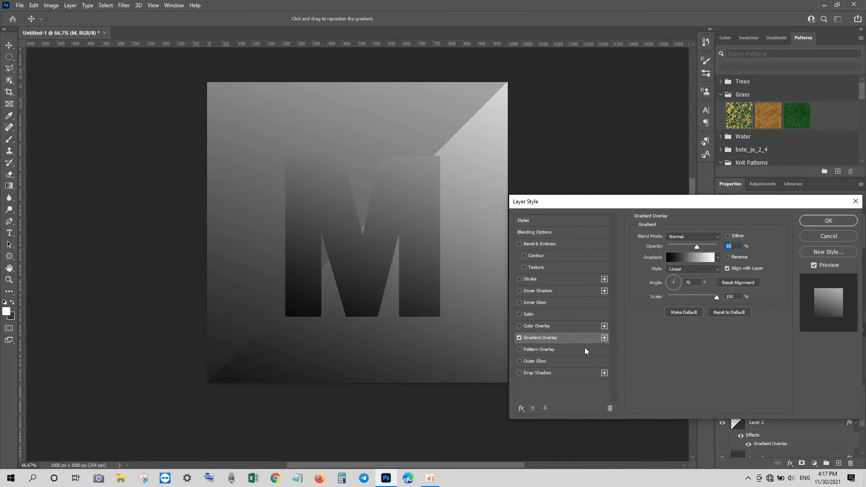
click(688, 258)
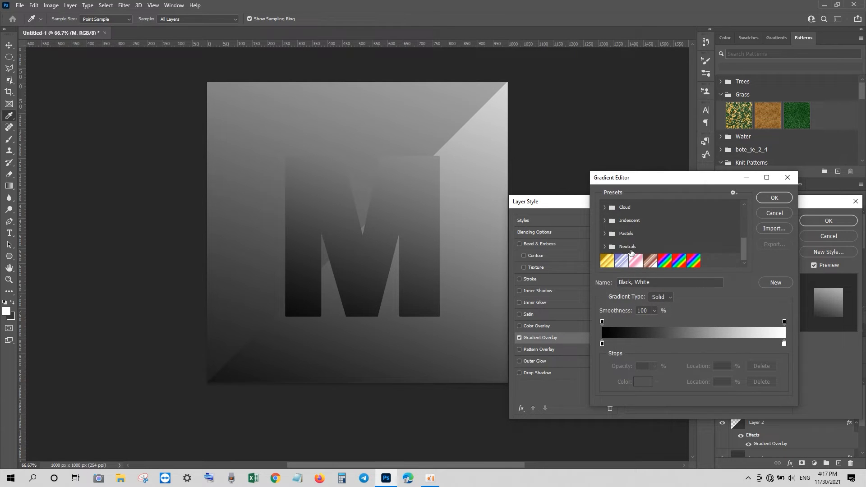
click(603, 261)
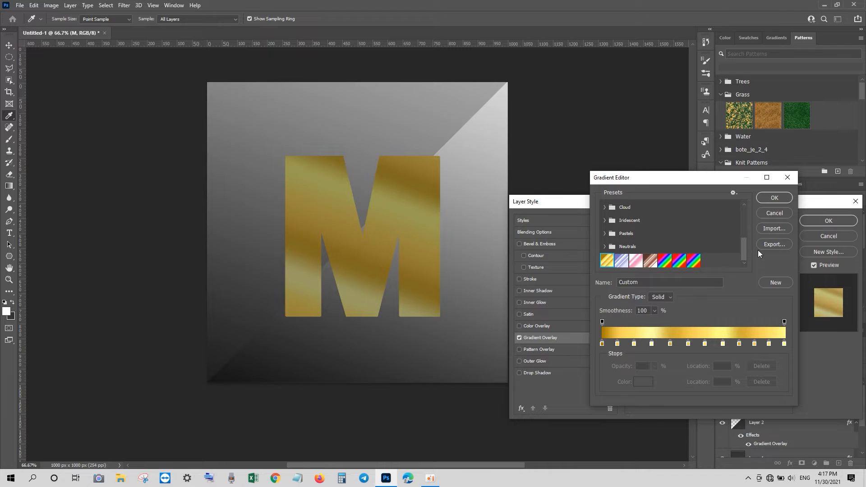
click(763, 200)
Set the M's gradient overlay scale to 141% and style to Angle, and apply the layer style
mouse_move(715, 294)
mouse_down()
mouse_move(697, 296)
mouse_move(712, 296)
mouse_up()
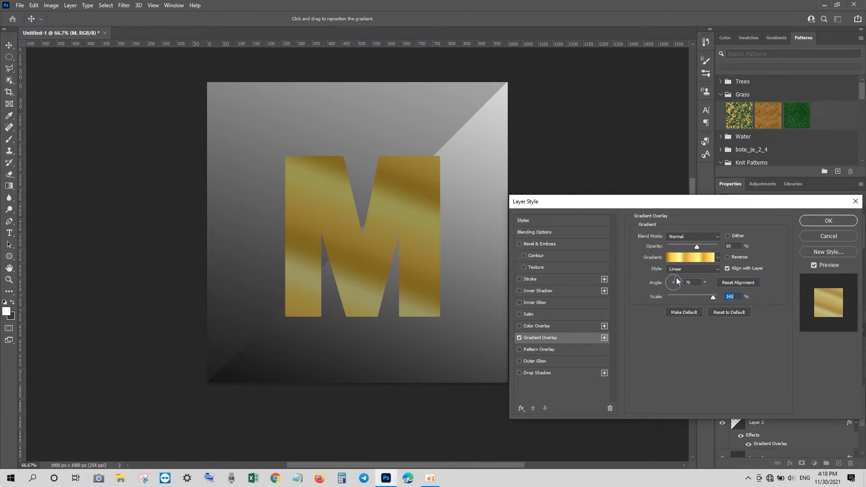
click(694, 283)
click(687, 270)
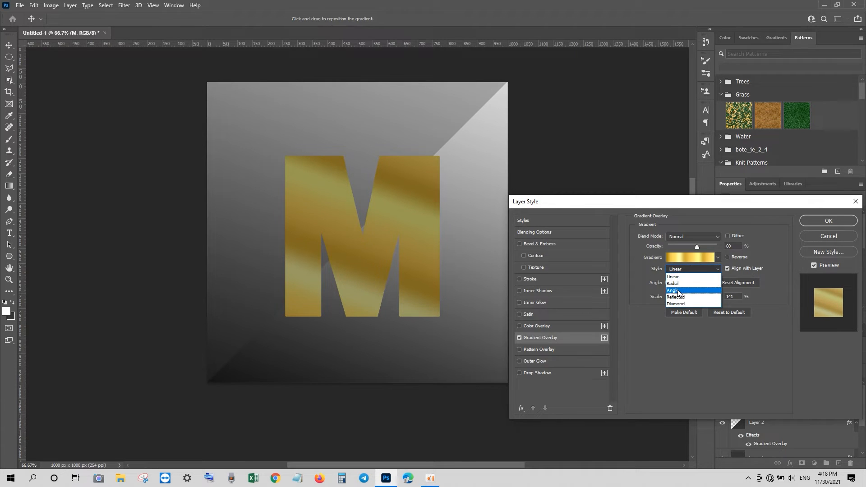
click(678, 283)
click(693, 268)
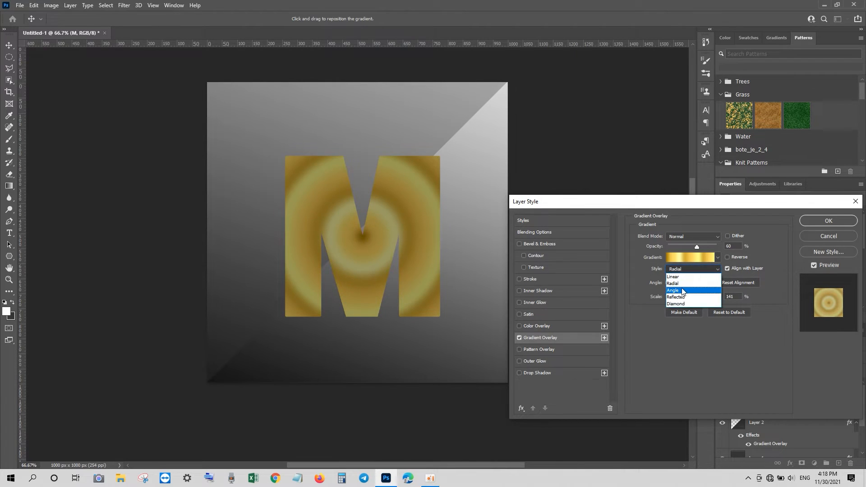
click(680, 288)
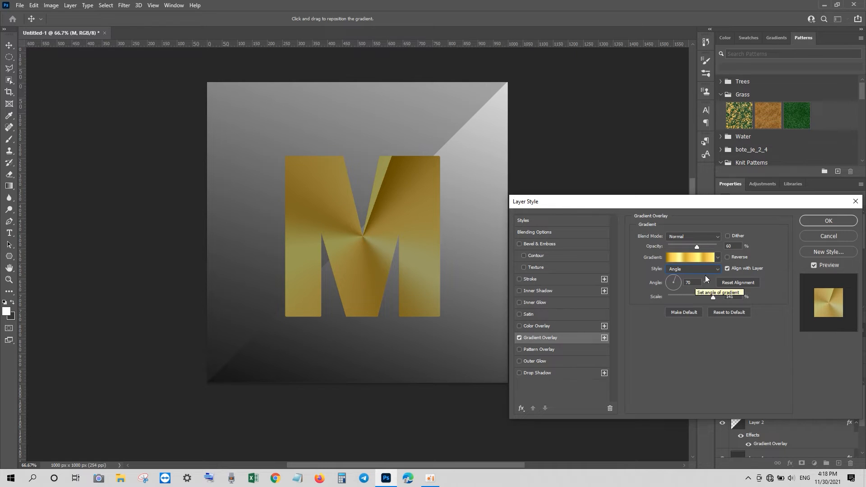
click(809, 220)
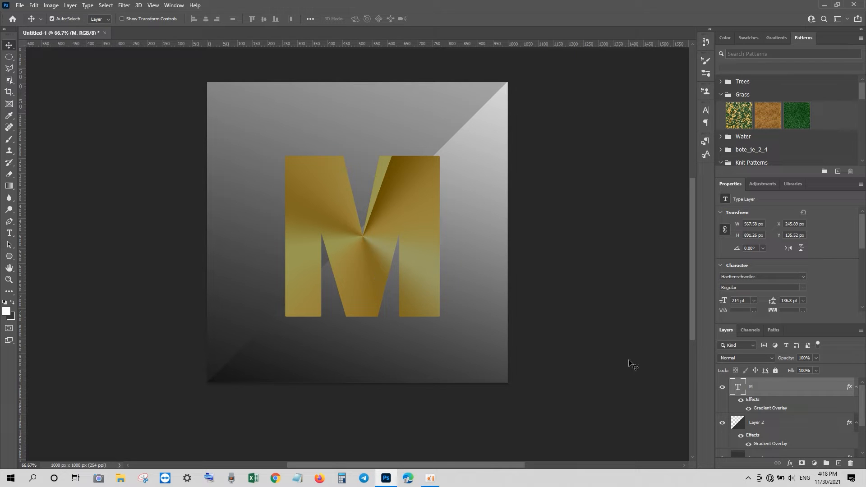
Duplicate the M text layer and convert the copy to a smart object
key(ctrl+j)
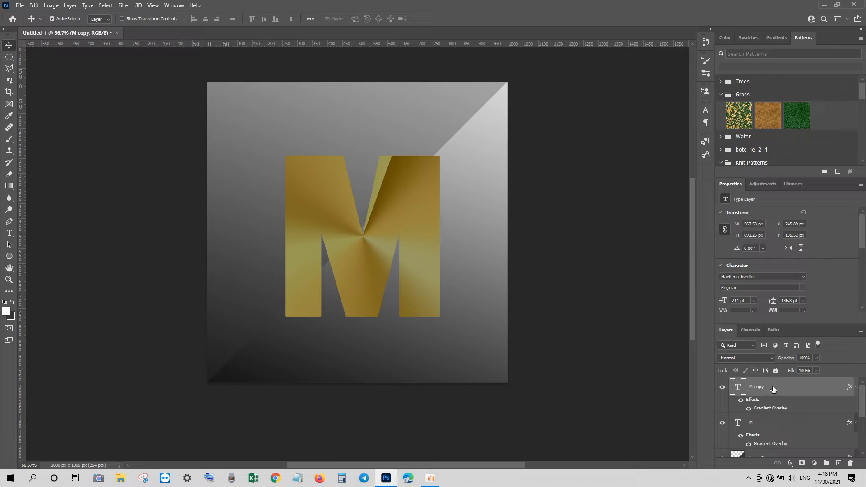
right_click(772, 389)
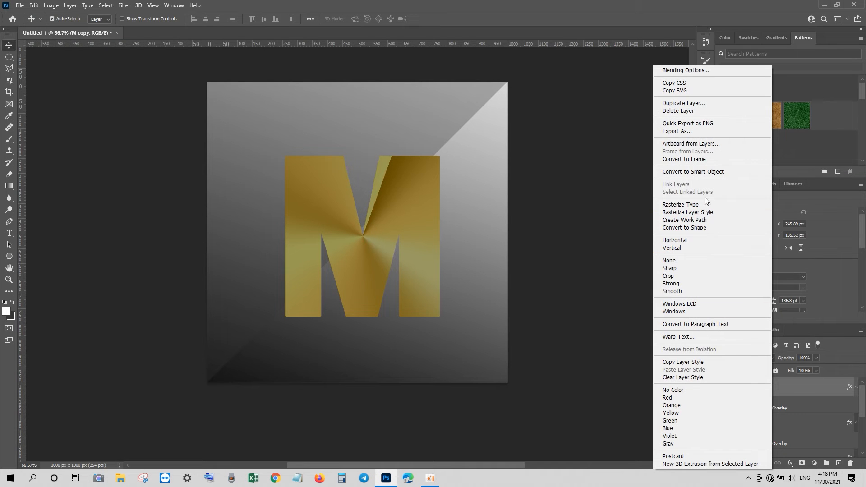
click(708, 172)
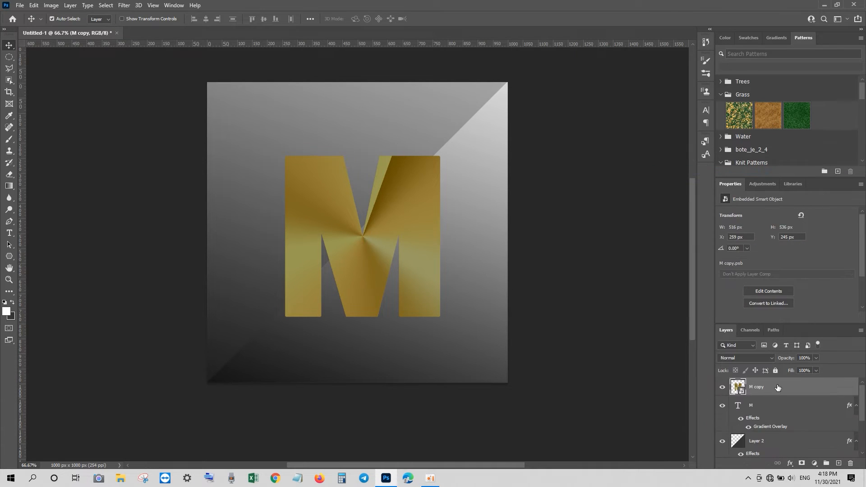
Rasterize the original M layer's style and place that layer inside a new group
click(765, 407)
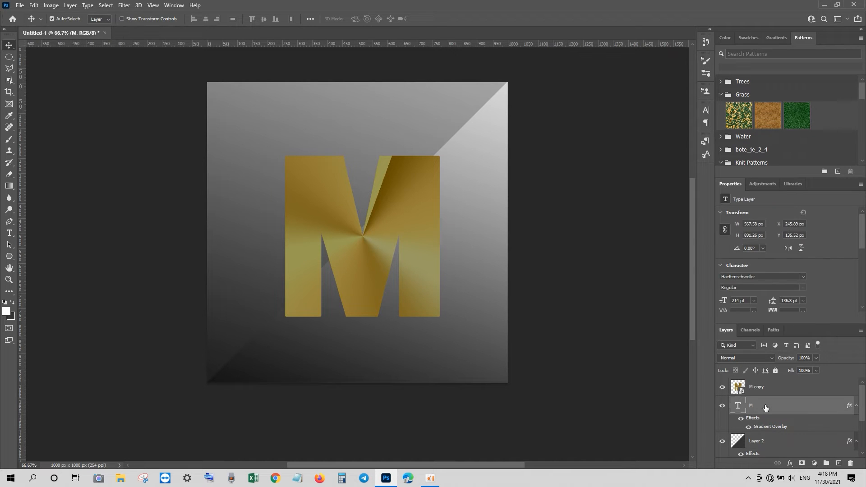
right_click(765, 407)
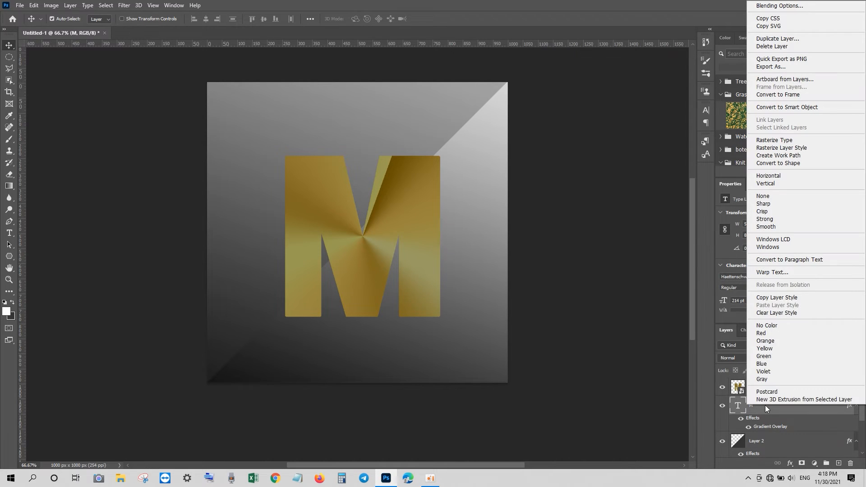
click(787, 148)
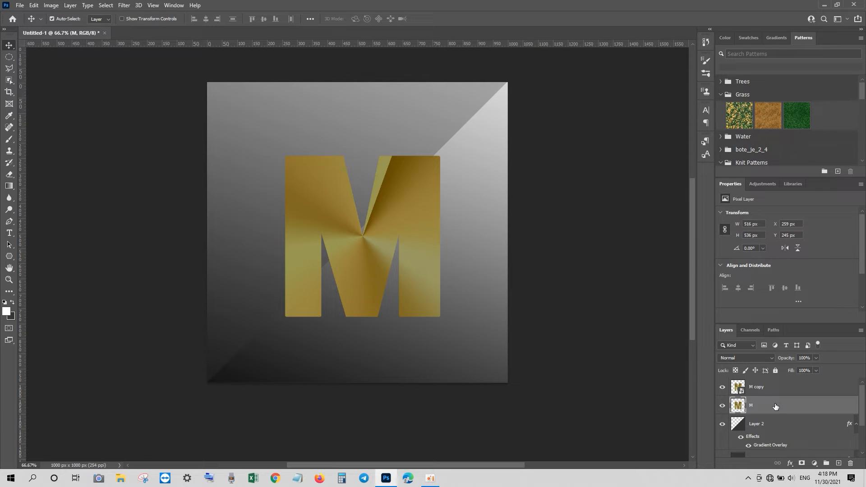
click(826, 463)
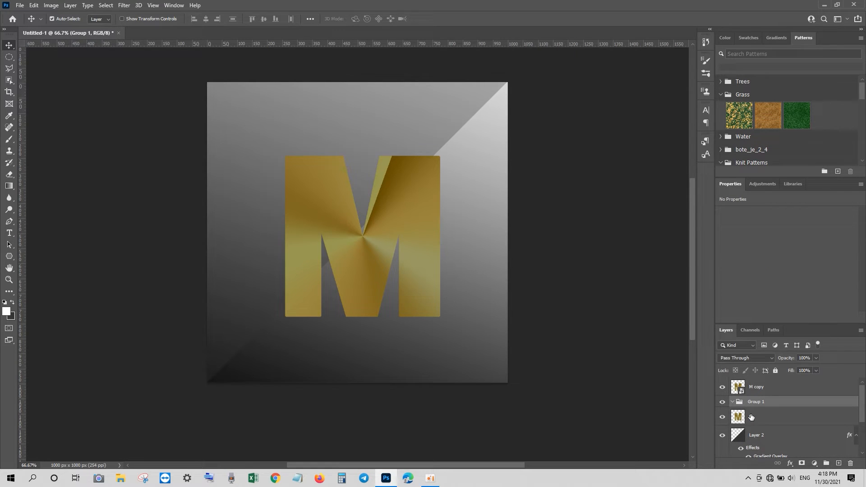
mouse_move(751, 417)
mouse_down()
mouse_move(755, 408)
mouse_move(761, 418)
mouse_up()
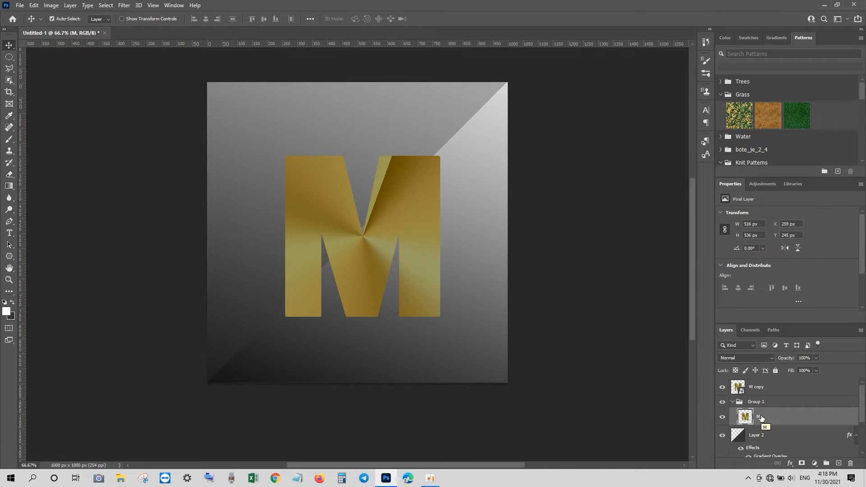
Create six stacked copies of the grouped M layer, each offset 1 px further down
key(ctrl+alt+Down)
key(ctrl+alt+Down)
key(ctrl+alt+Down)
key(ctrl+alt+Down)
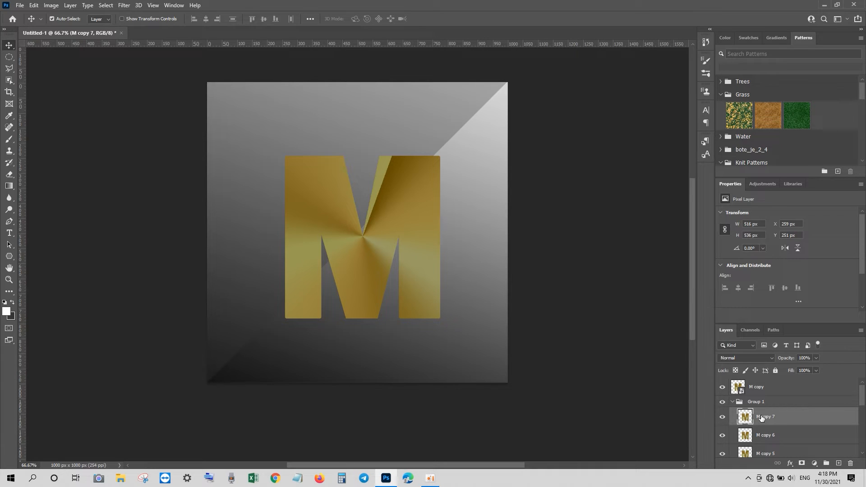
Select all the M layers in Group 1 and convert them into a single smart object
scroll(761, 417, down, 5)
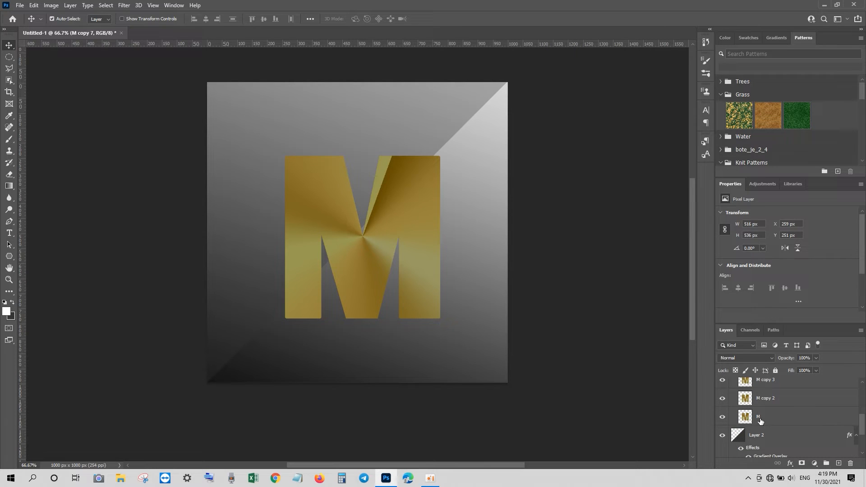
shift+click(760, 420)
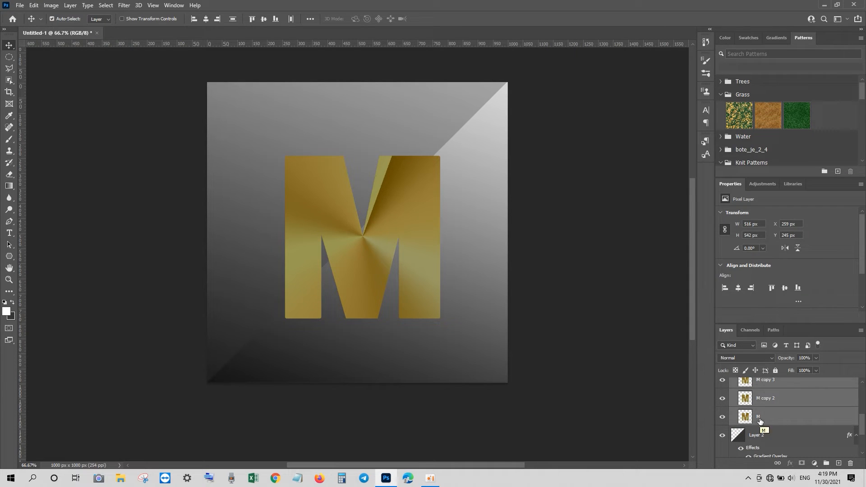
right_click(760, 420)
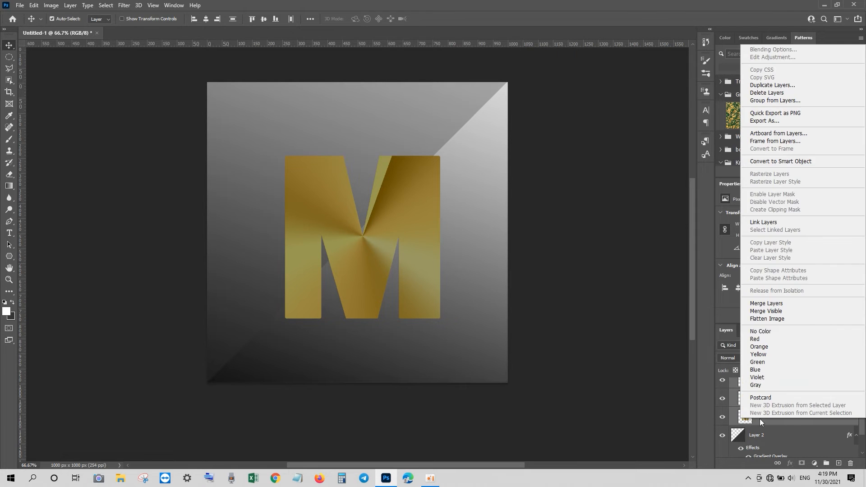
click(782, 161)
Add a Gradient Overlay to the grouped M smart object, keeping the gold gradient
click(787, 462)
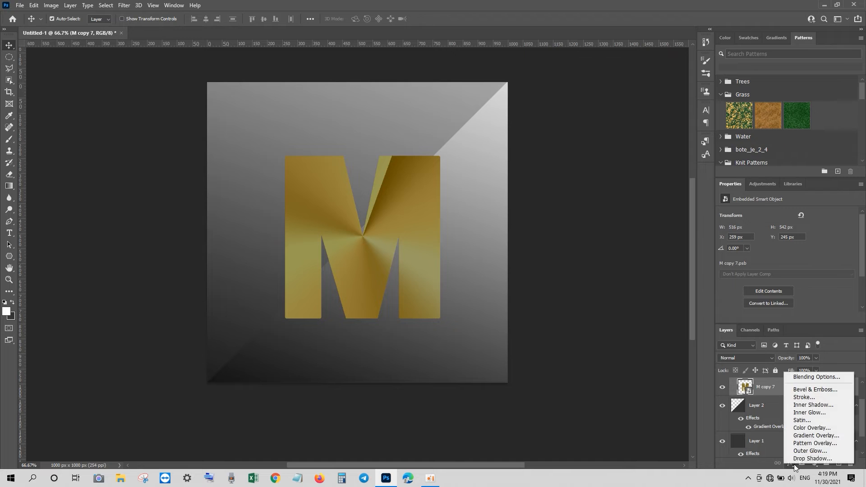
click(812, 435)
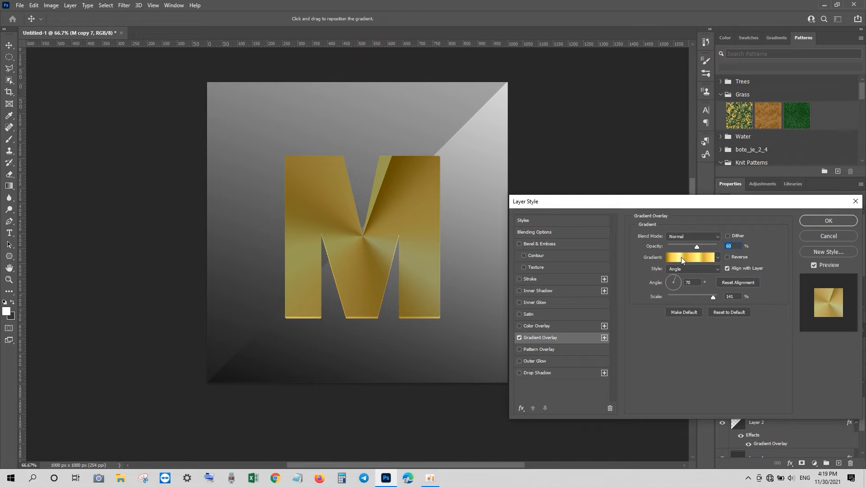
click(684, 257)
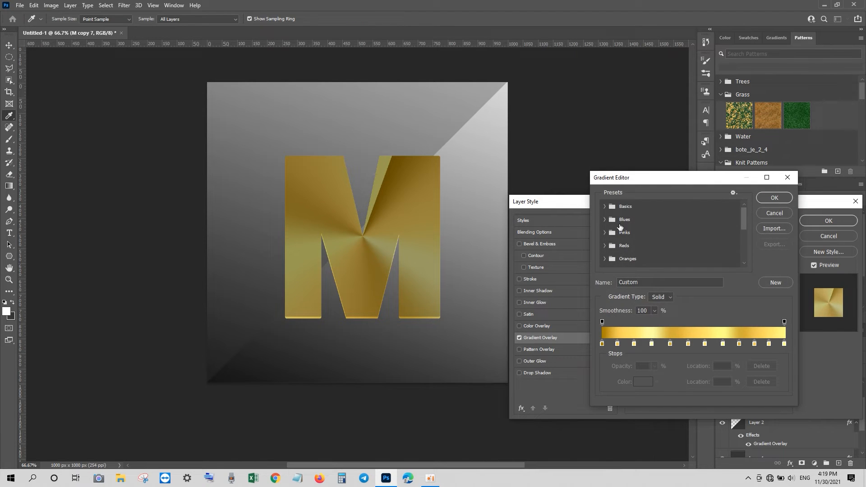
click(773, 197)
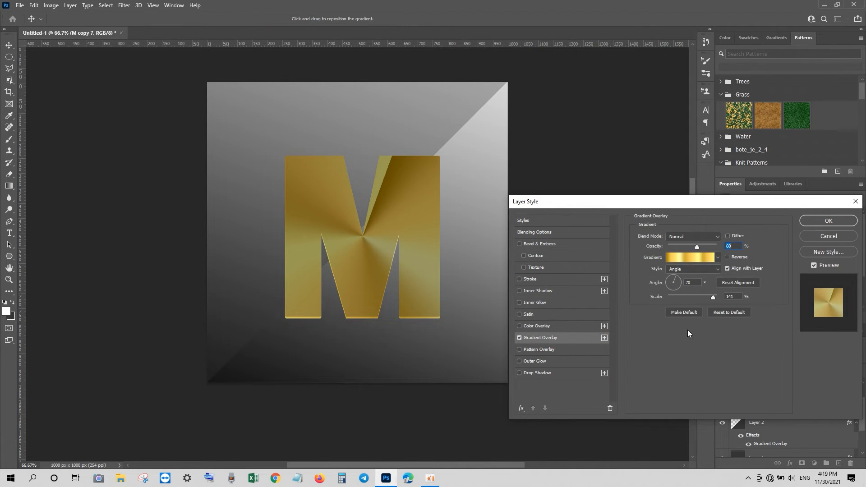
Compare the gradient styles for the grouped M's overlay, choose Reflected, and apply the layer style
click(689, 269)
click(680, 282)
click(690, 268)
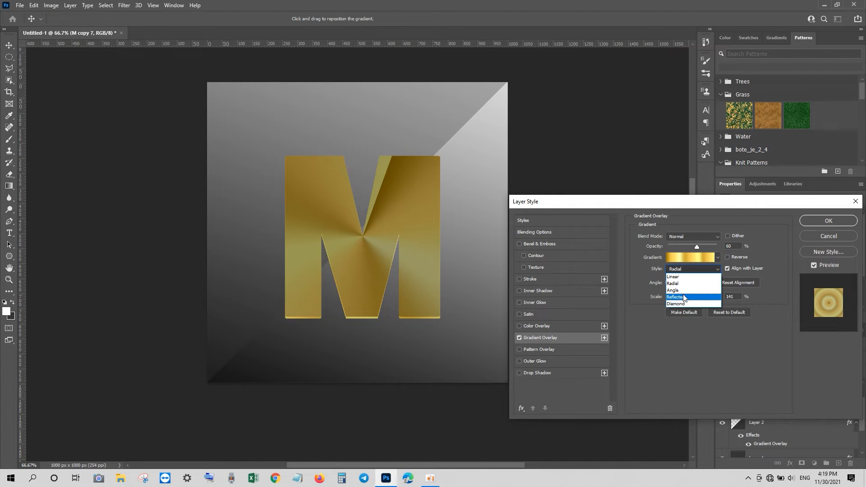
click(683, 296)
click(692, 269)
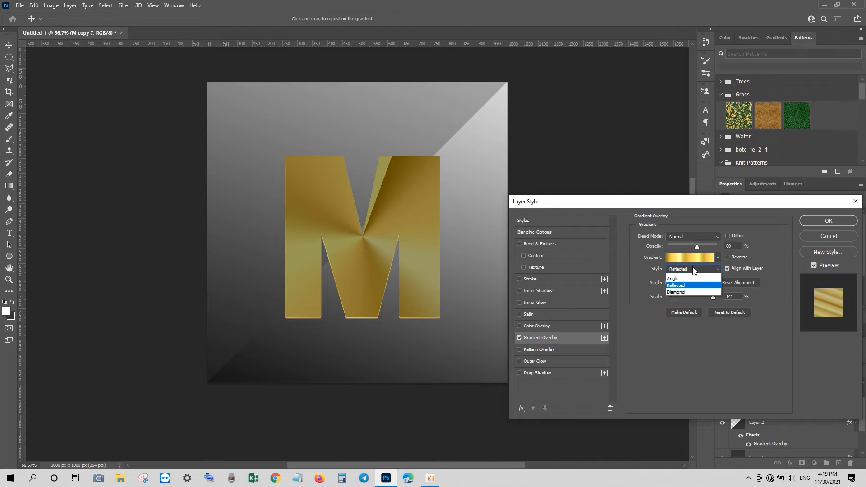
click(682, 275)
click(682, 272)
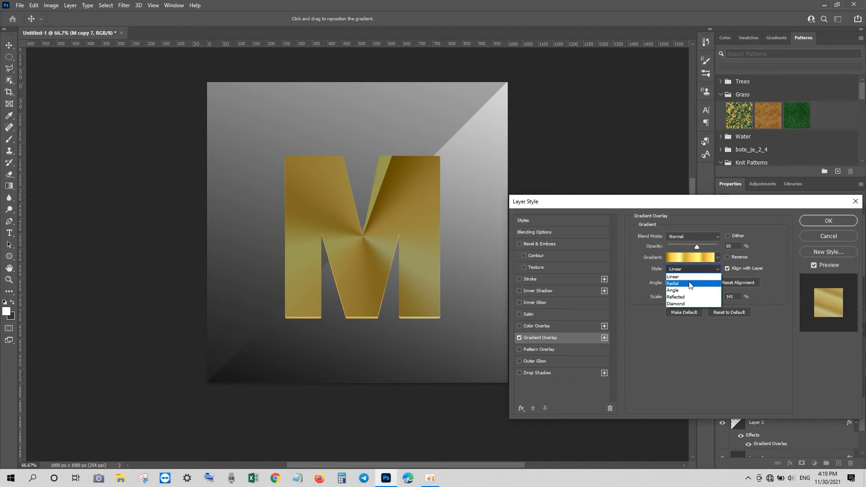
click(685, 295)
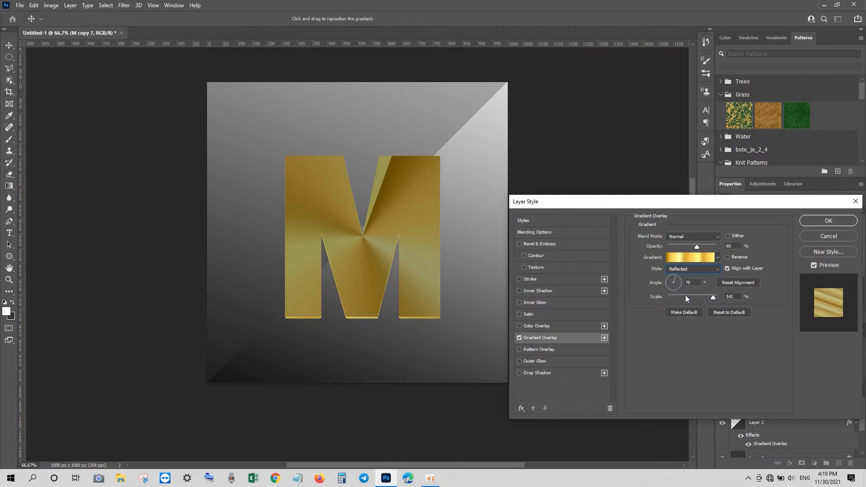
click(808, 223)
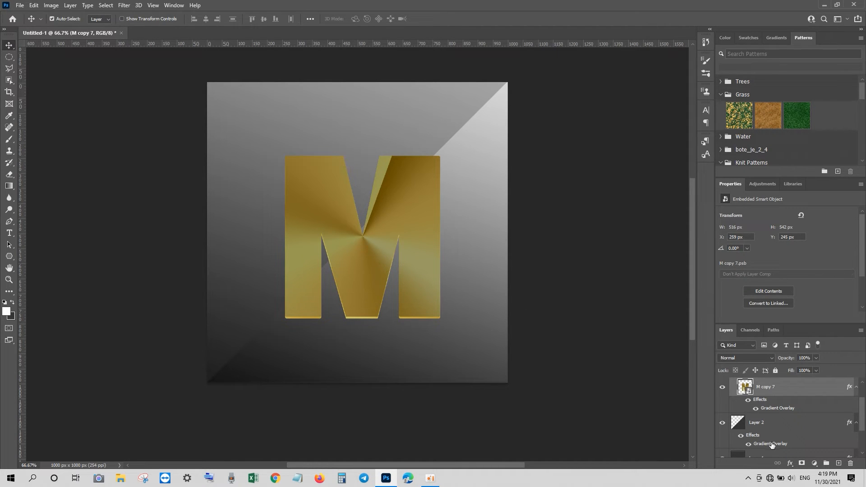
click(790, 463)
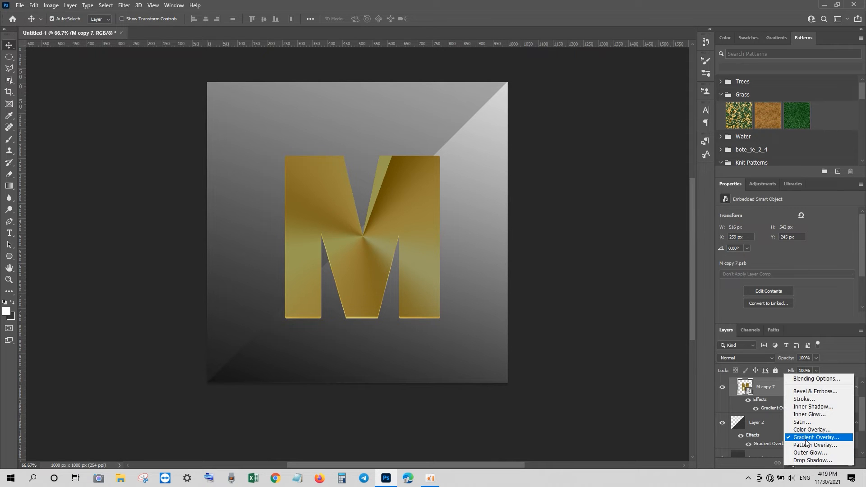
click(807, 444)
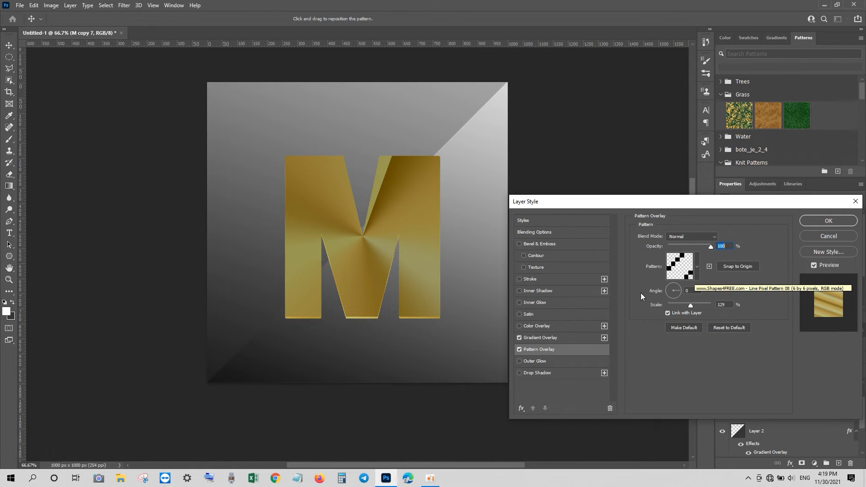
click(519, 349)
Add a Multiply drop shadow to the grouped M smart object (81% opacity, 3 px distance, 2 px size), and compare it with the top M hidden
click(522, 372)
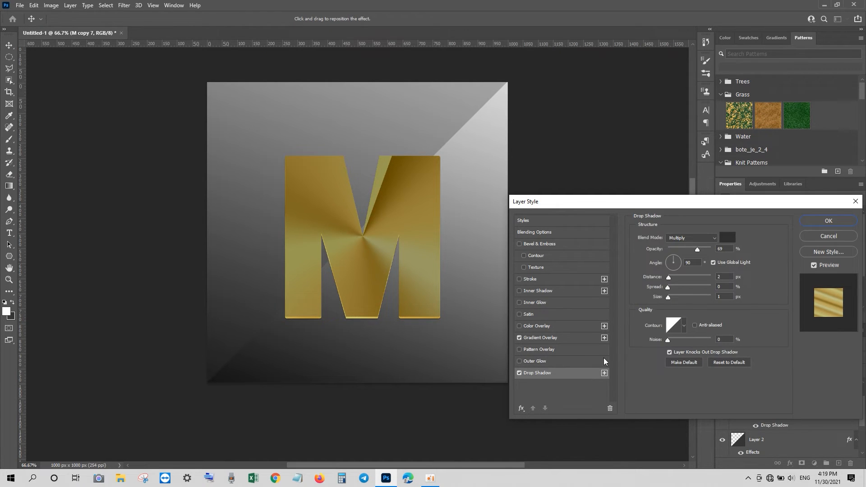
double_click(724, 277)
text(3)
click(690, 238)
click(684, 242)
click(685, 239)
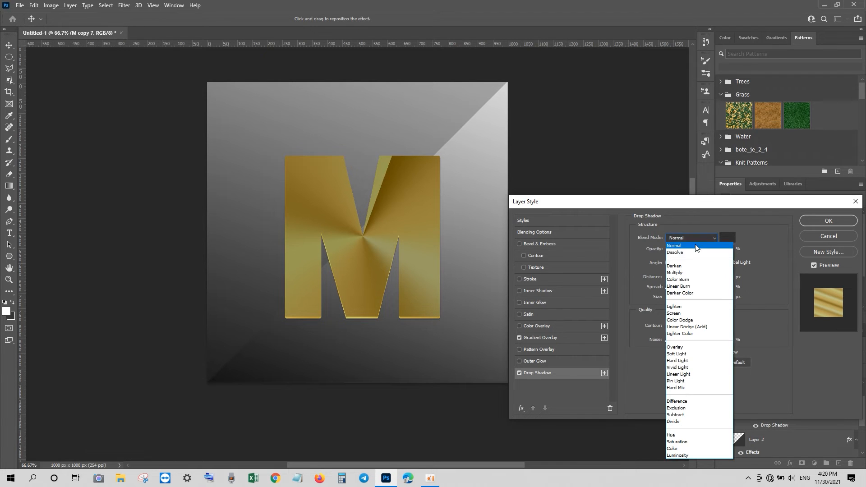
click(680, 273)
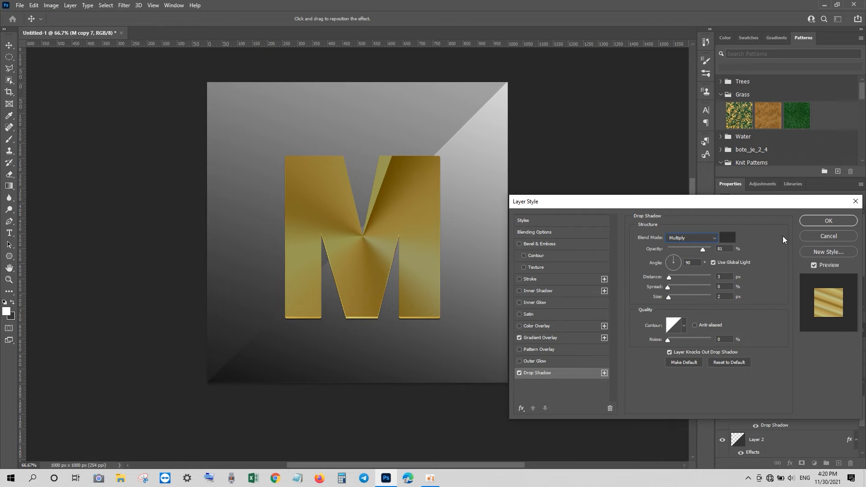
click(817, 221)
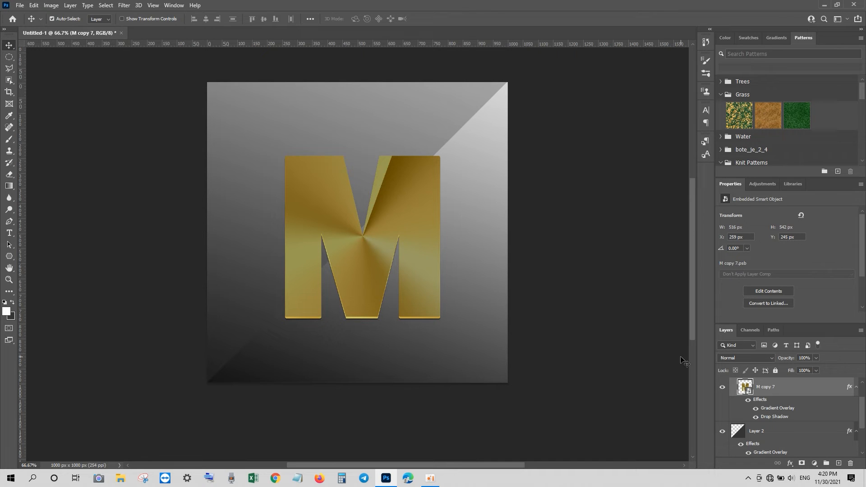
scroll(796, 426, up, 2)
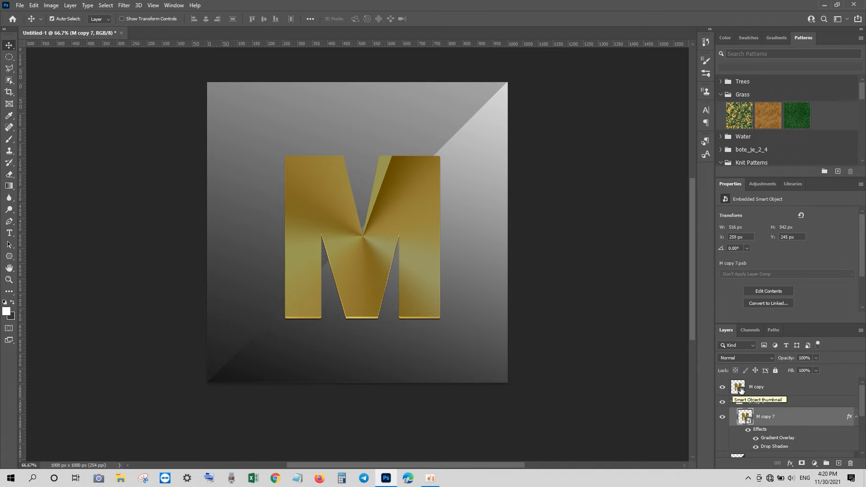
click(721, 387)
click(721, 387)
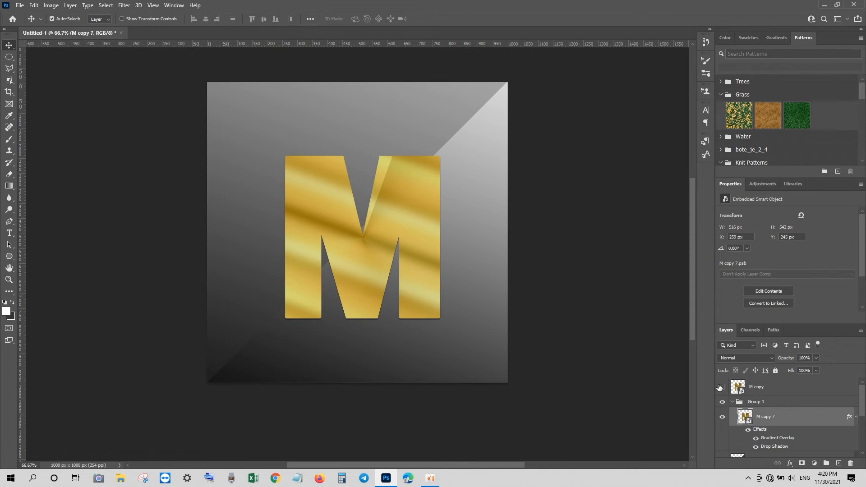
click(721, 388)
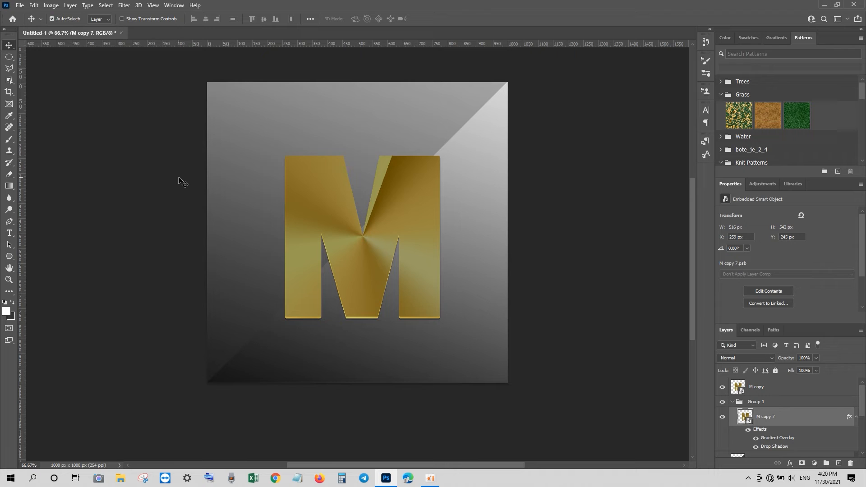
On a new layer directly above Layer 1, fill a square of about 688 px around the M with the dark background colour
click(223, 157)
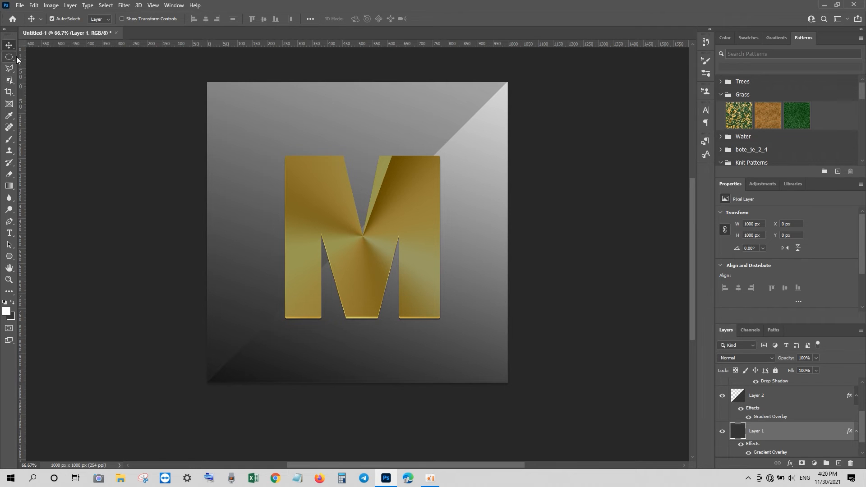
drag(9, 56, 45, 56)
click(45, 57)
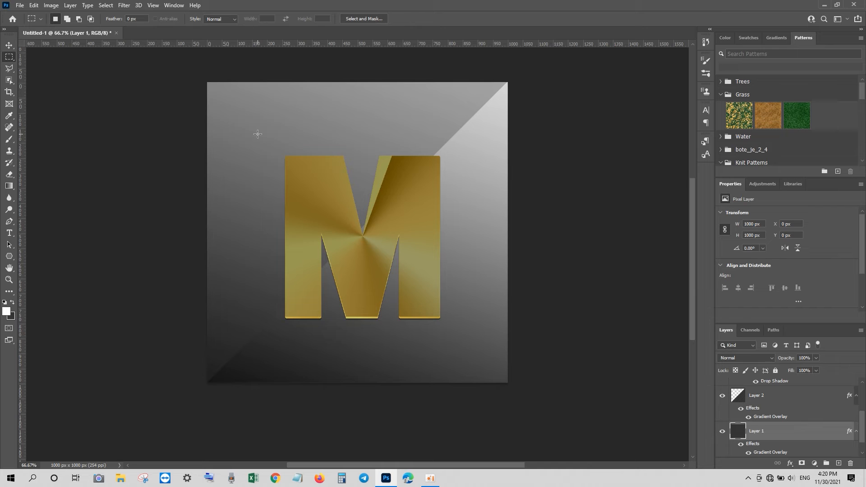
drag(257, 134, 481, 340)
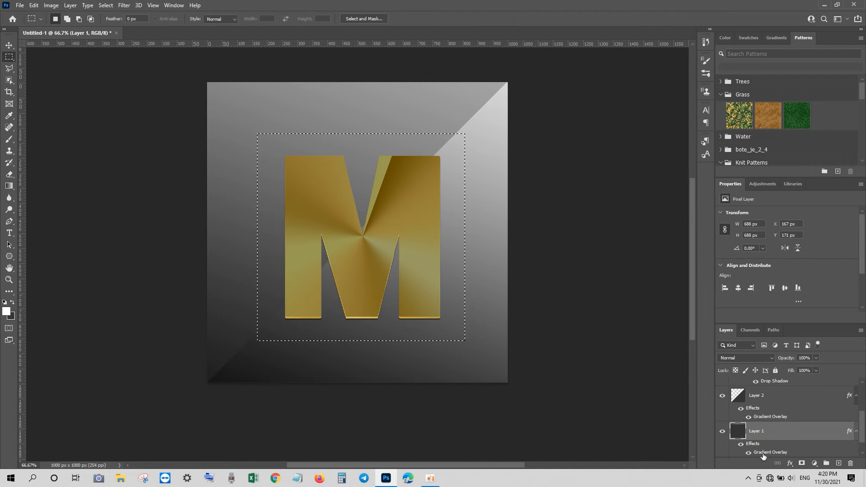
click(838, 463)
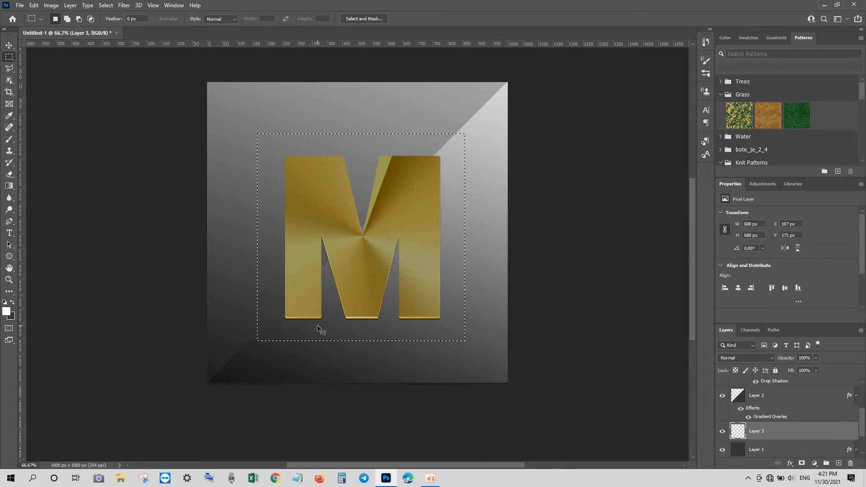
key(ctrl+BackSpace)
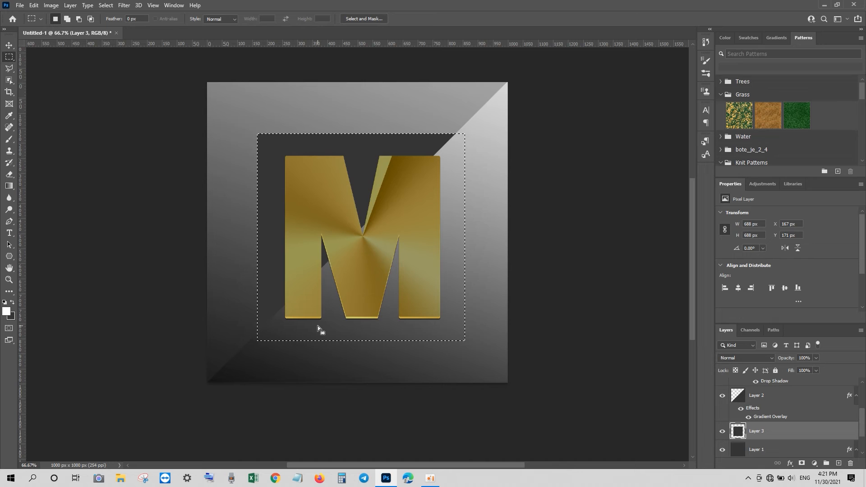
key(ctrl+d)
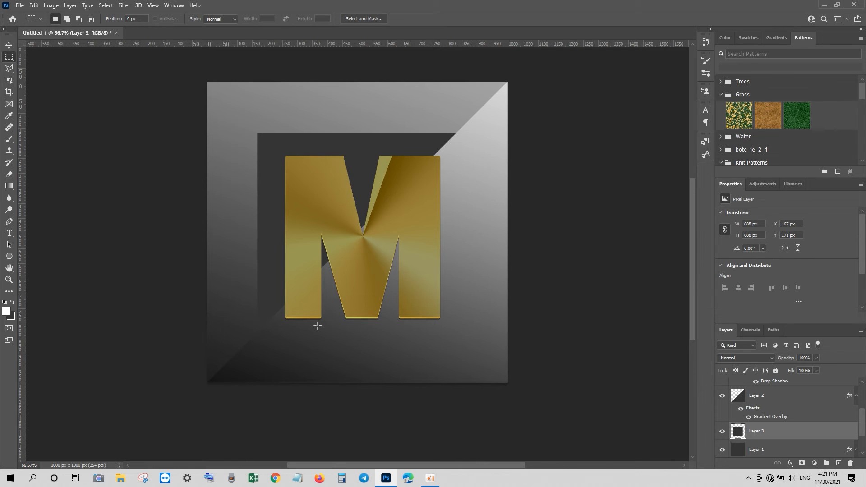
Add a 32 px outside stroke to the dark square on Layer 3, coloured light gray bababa sampled from the bright background triangle
click(5, 46)
click(790, 463)
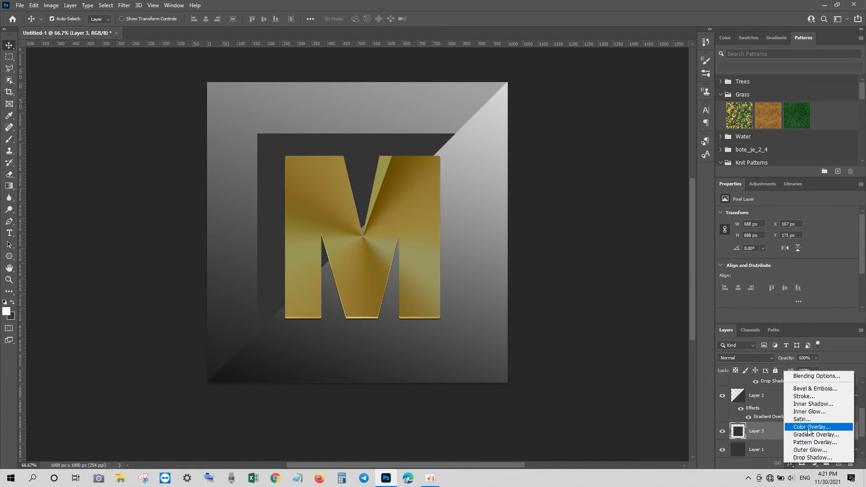
click(803, 397)
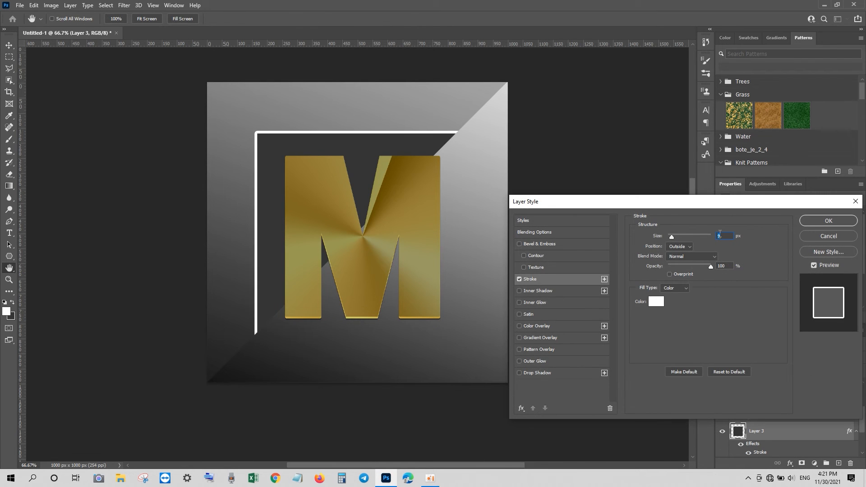
drag(672, 237, 675, 237)
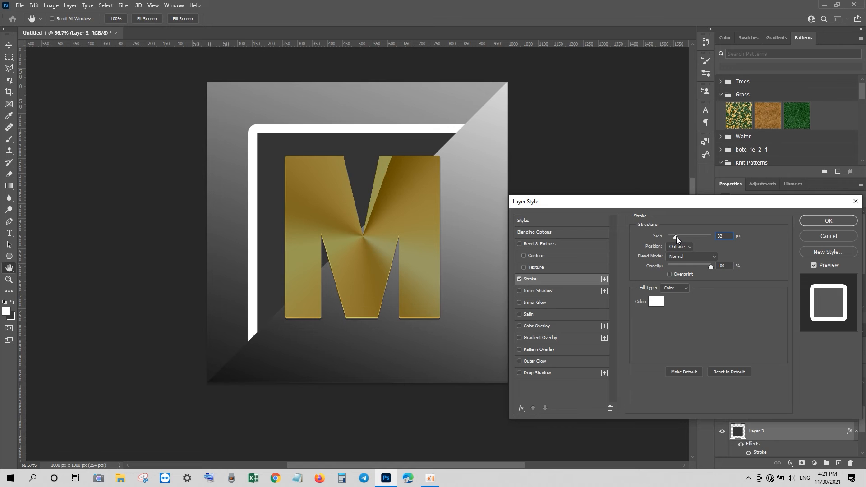
click(656, 301)
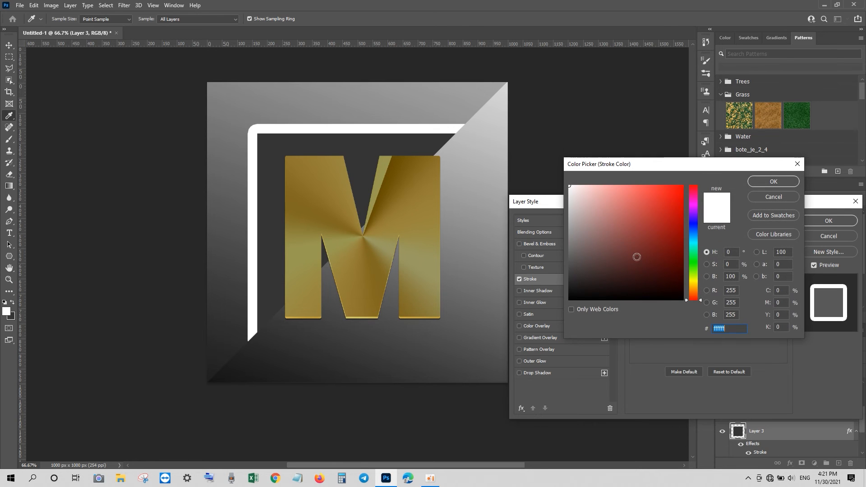
click(241, 173)
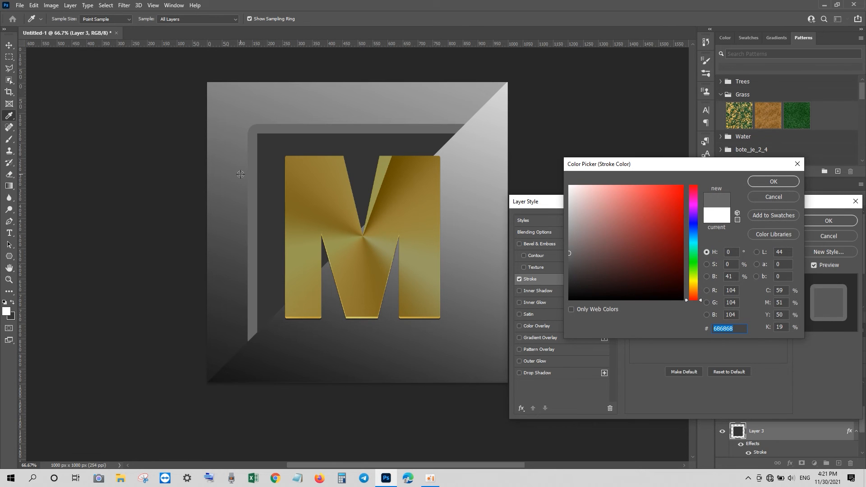
click(267, 171)
click(223, 183)
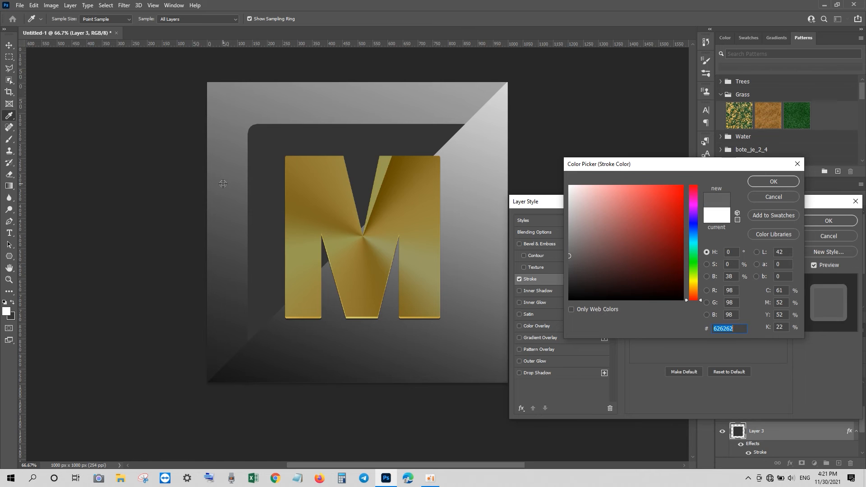
click(504, 111)
click(473, 145)
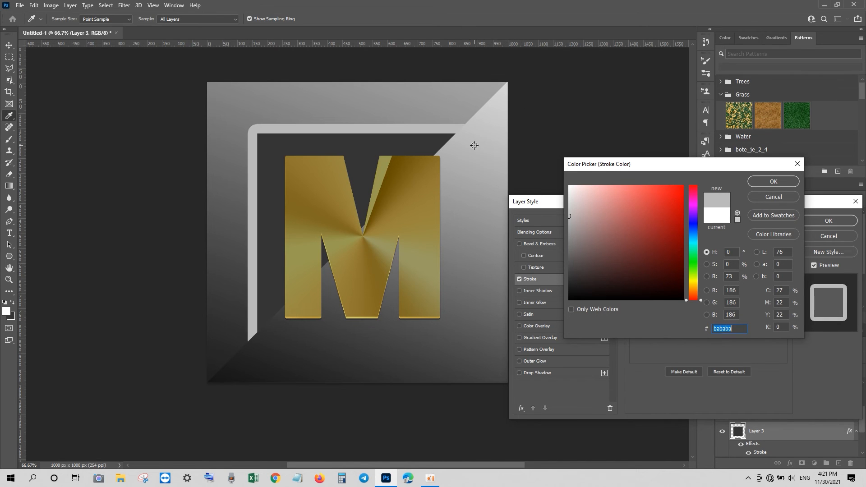
click(761, 180)
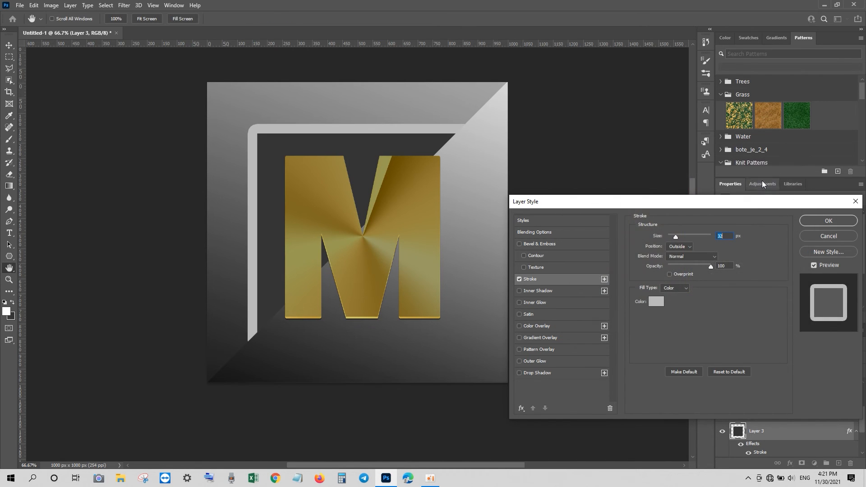
click(828, 221)
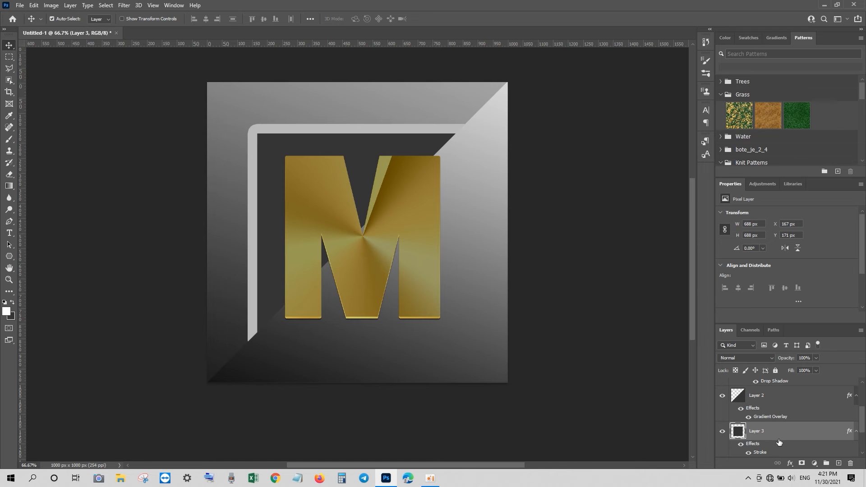
Add a Pattern Overlay with the diagonal line pixel pattern to Layer 3, scaled to about 284%
click(790, 463)
click(797, 442)
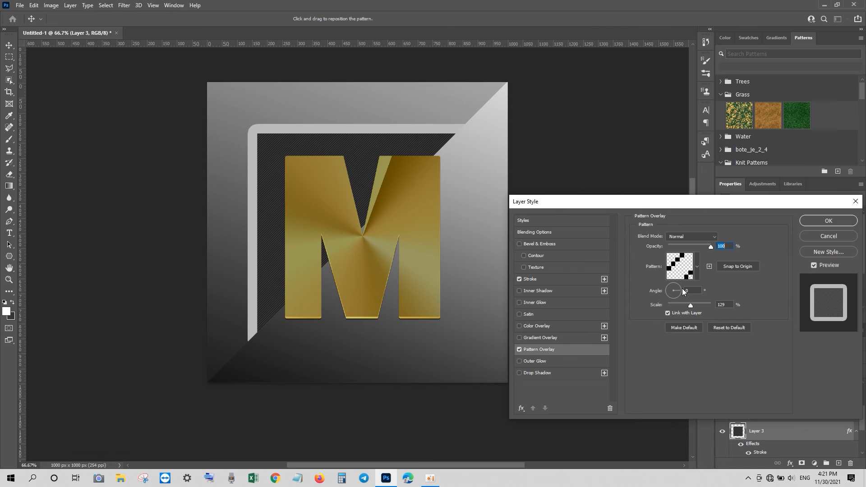
drag(691, 304, 695, 304)
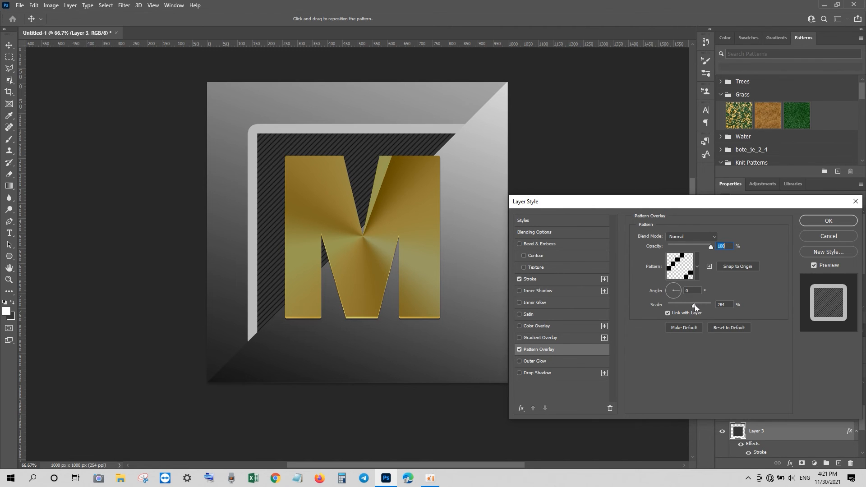
click(828, 220)
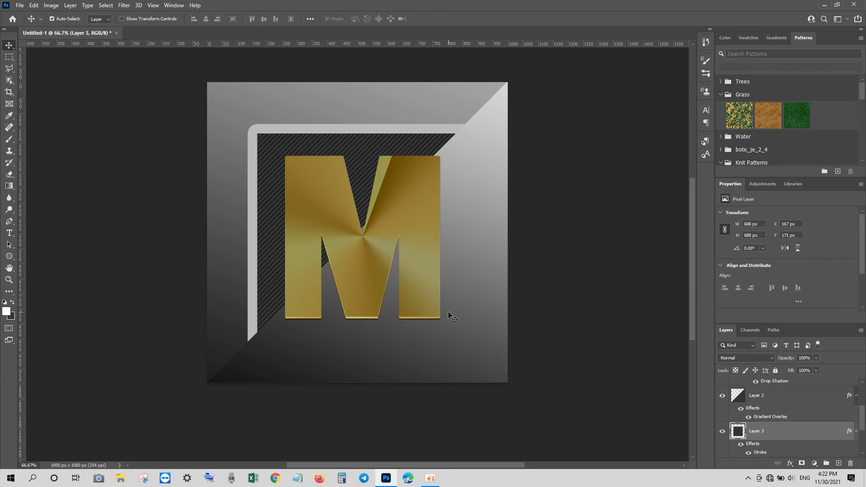
click(722, 431)
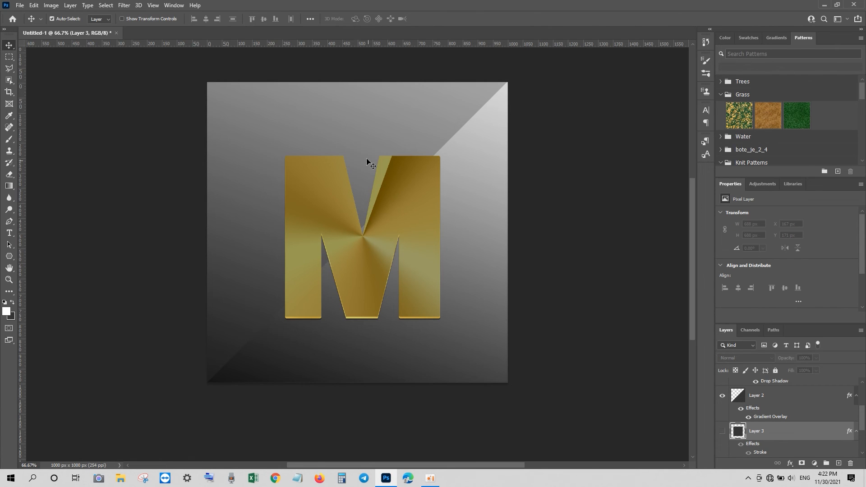
click(351, 136)
click(790, 463)
click(802, 444)
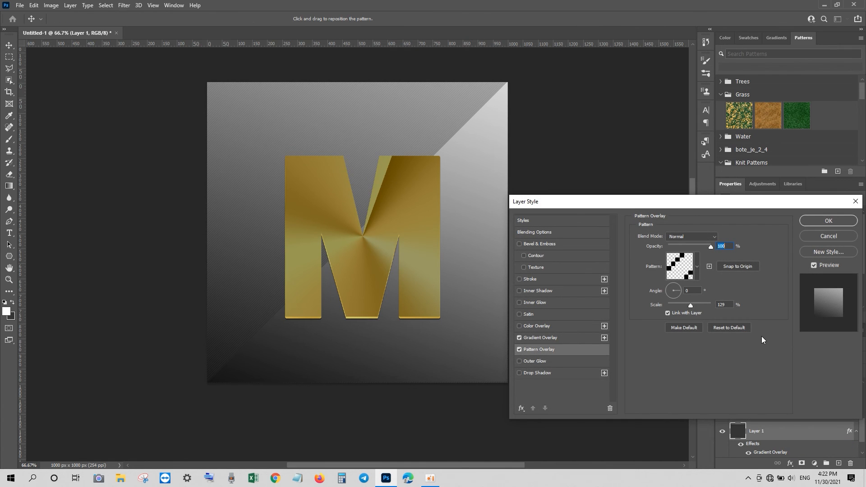
drag(690, 305, 692, 305)
click(816, 237)
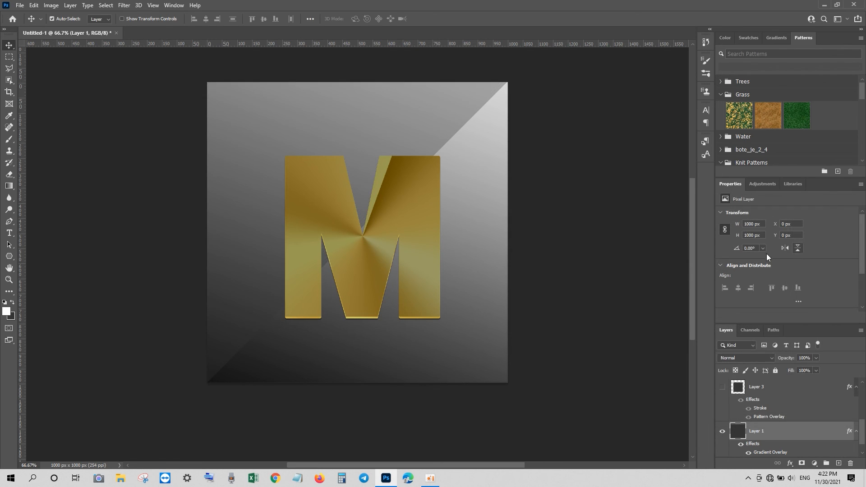
click(723, 388)
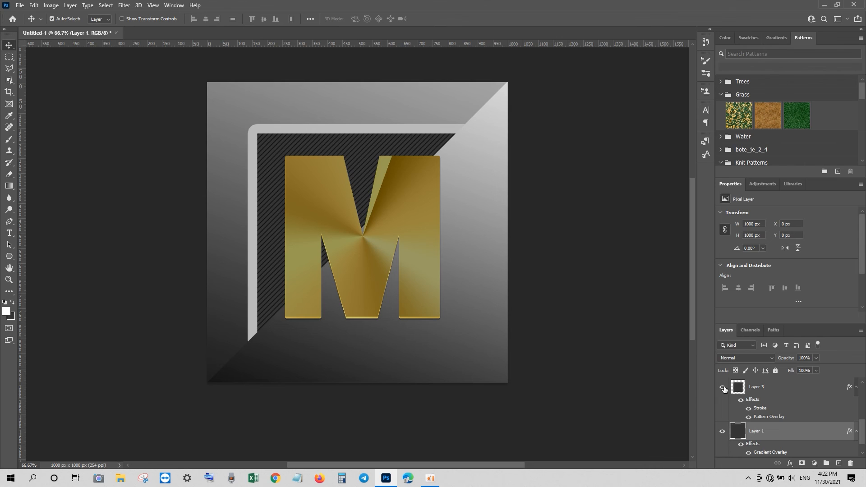
Hide Layer 3's stroke effect, and place a duplicate of the layer, enlarged from its centre to about 754 px square, beneath the original
click(748, 409)
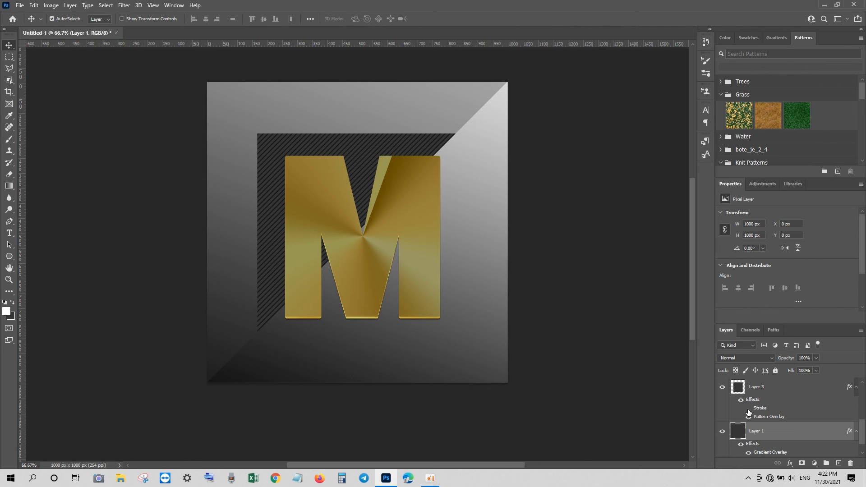
click(751, 388)
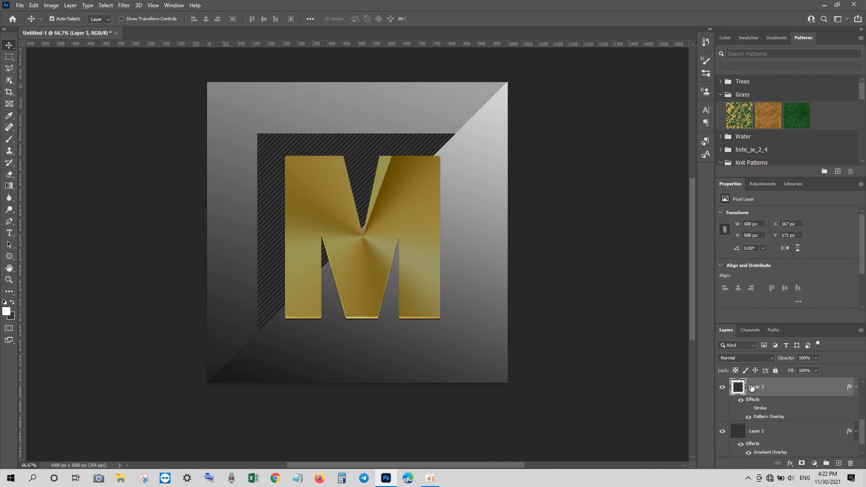
key(ctrl+j)
key(ctrl+t)
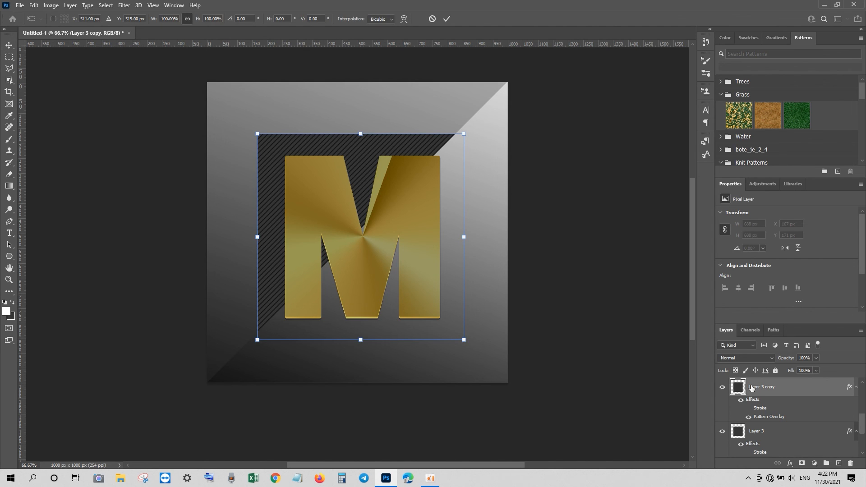
drag(257, 134, 244, 124)
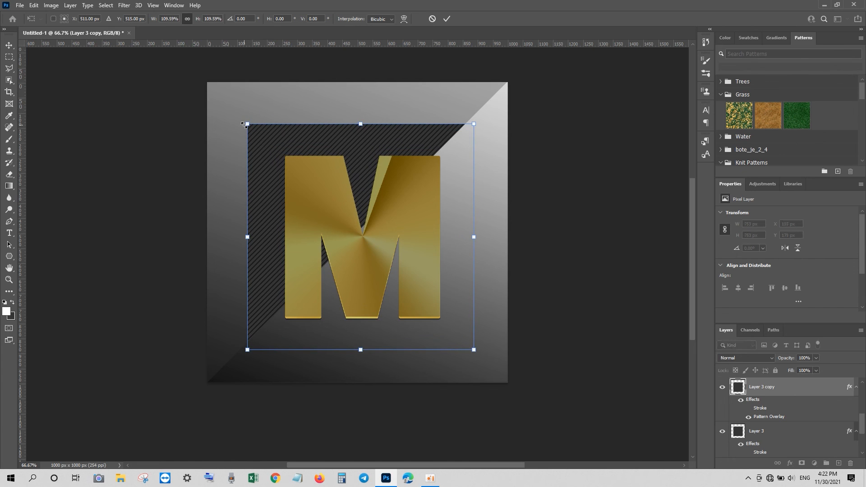
key(Return)
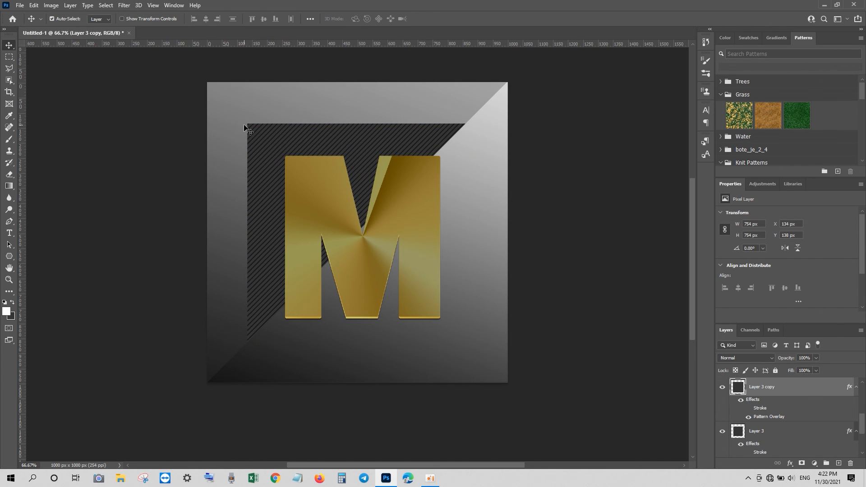
key(ctrl+bracketleft)
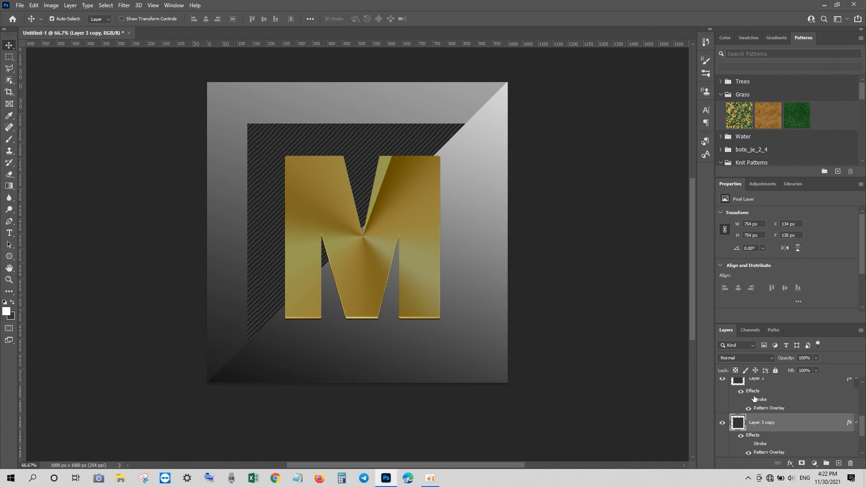
Hide the Pattern Overlay on Layer 3 copy and add a gold reflected Gradient Overlay at 60% opacity, 70° angle and 141% scale
click(748, 453)
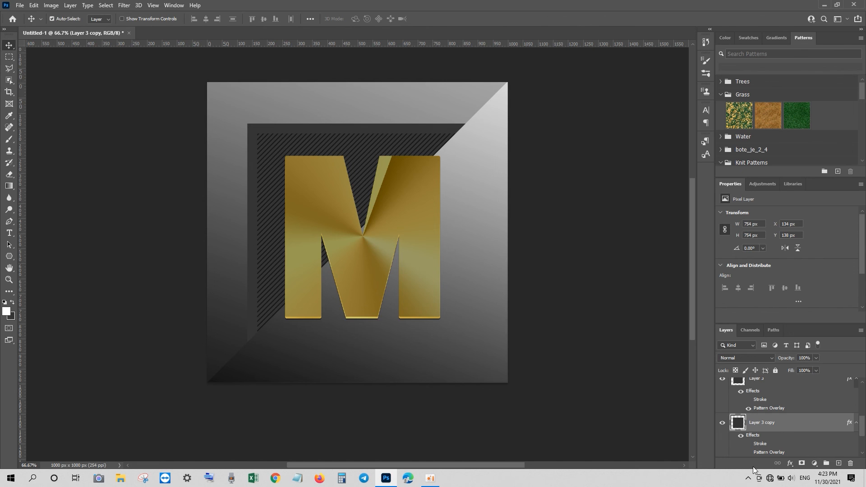
click(789, 463)
click(802, 435)
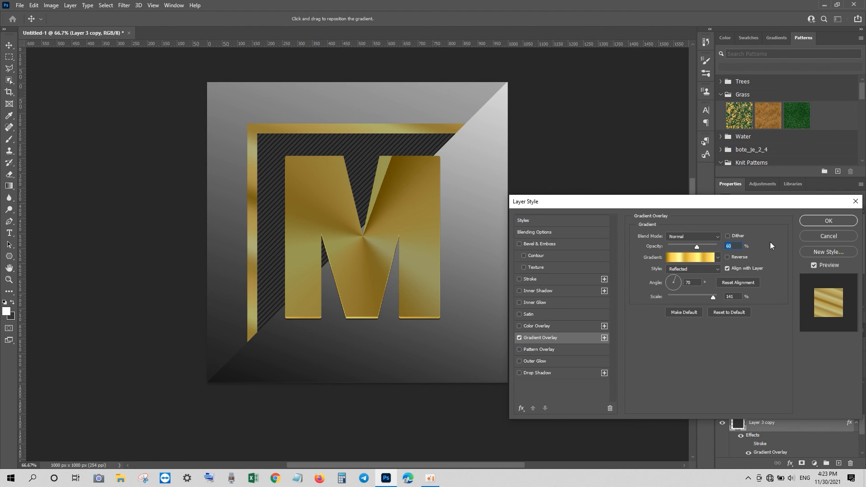
click(828, 220)
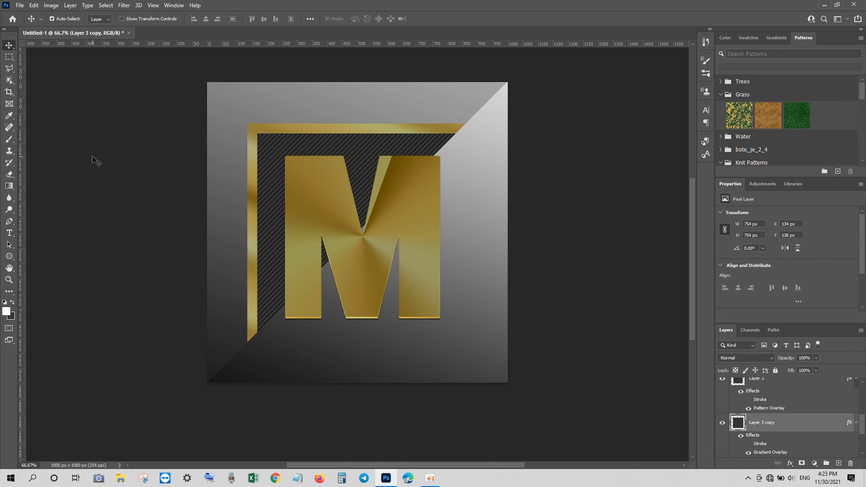
Save a copy of the artwork to the Desktop as a JPEG named M
click(19, 6)
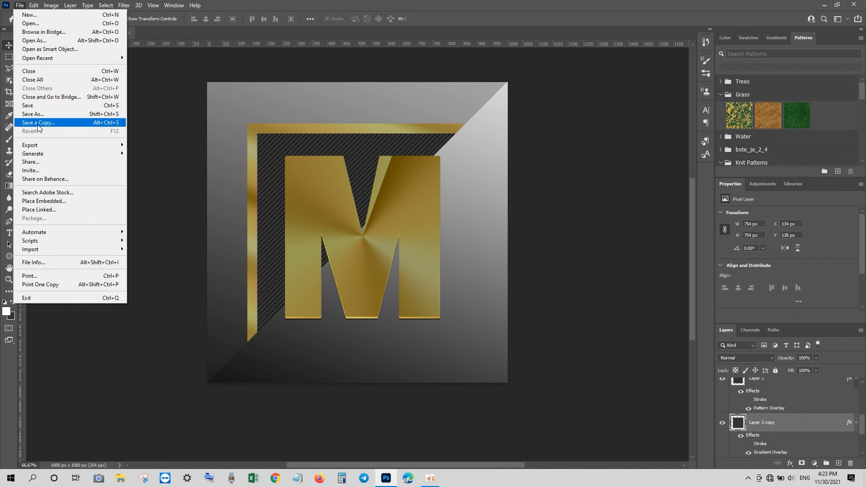
click(38, 122)
click(482, 282)
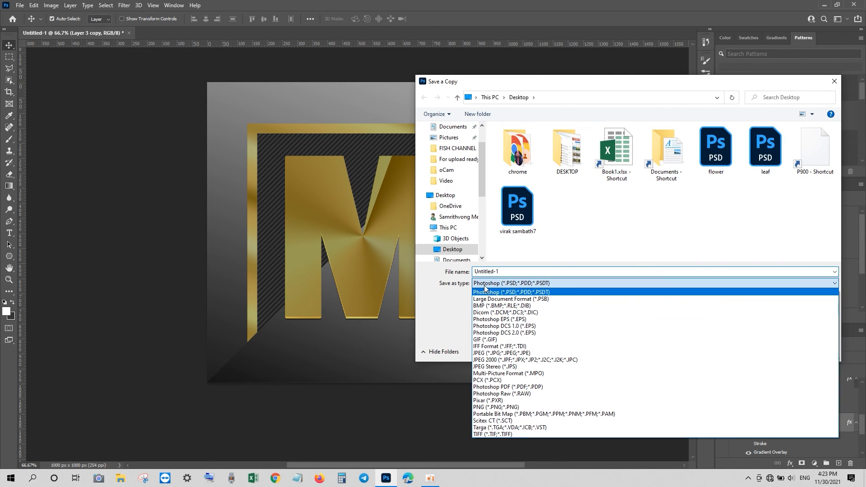
click(519, 353)
click(507, 272)
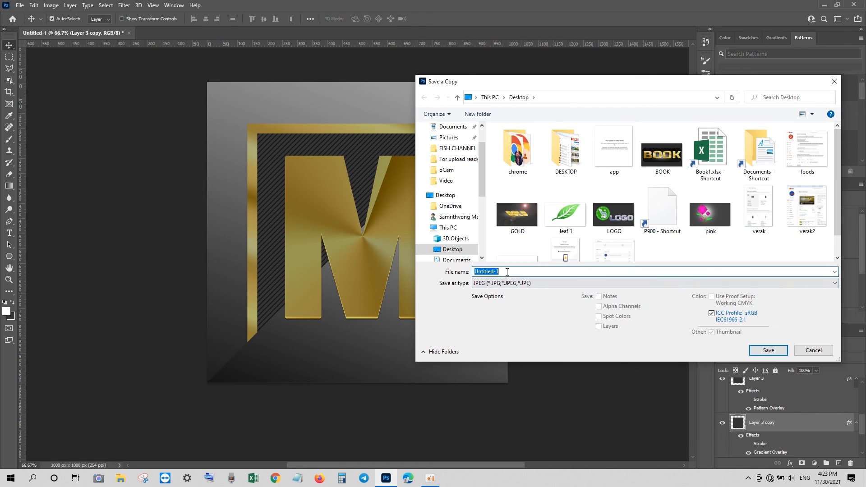
text(M)
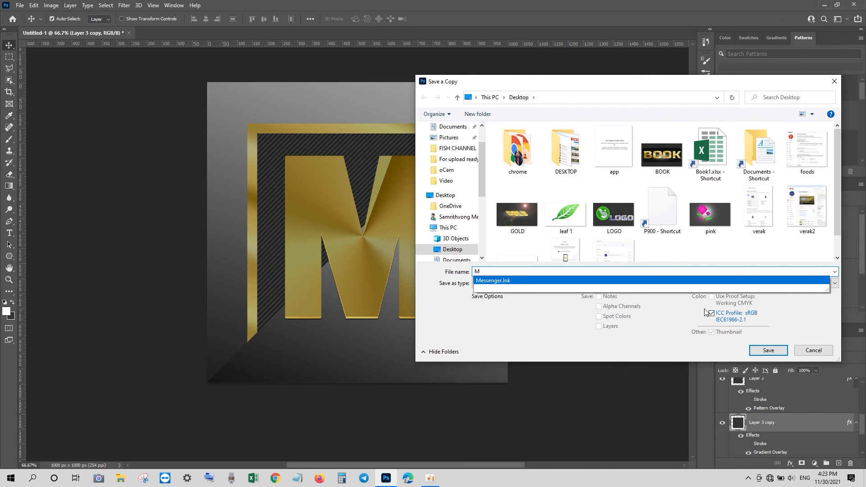